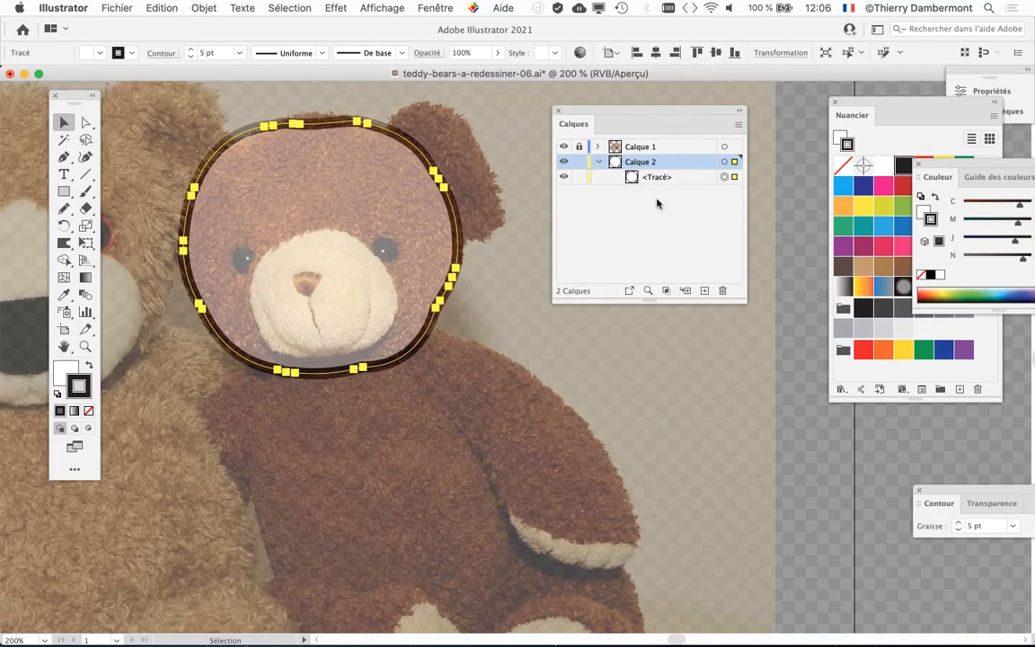
Lock the head outline's path individually within the expanded Calque 2
key(super+alt)
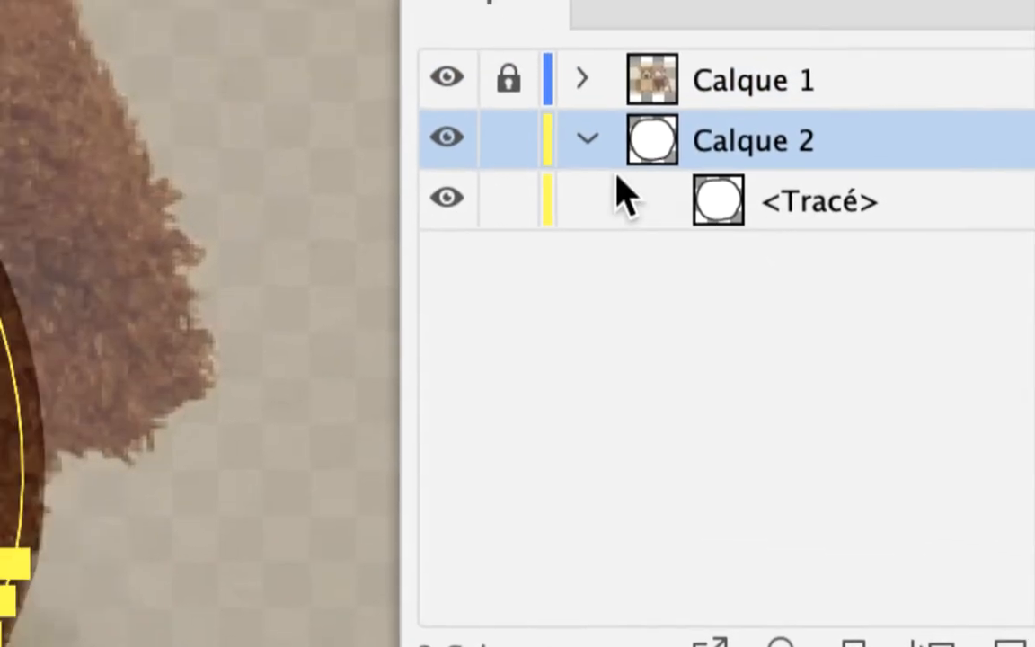
click(595, 141)
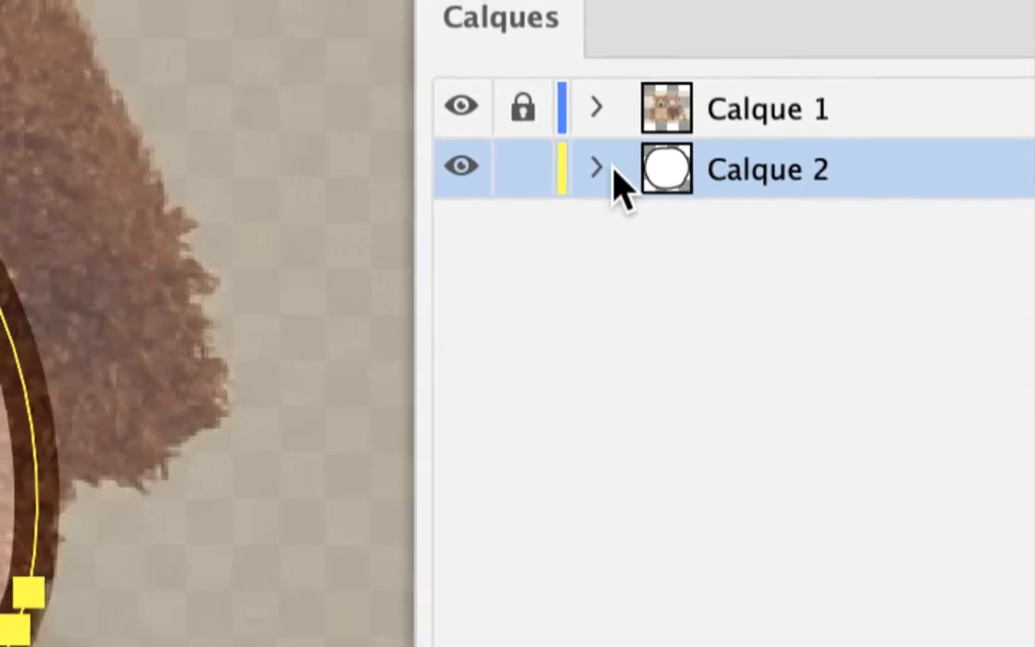
click(412, 166)
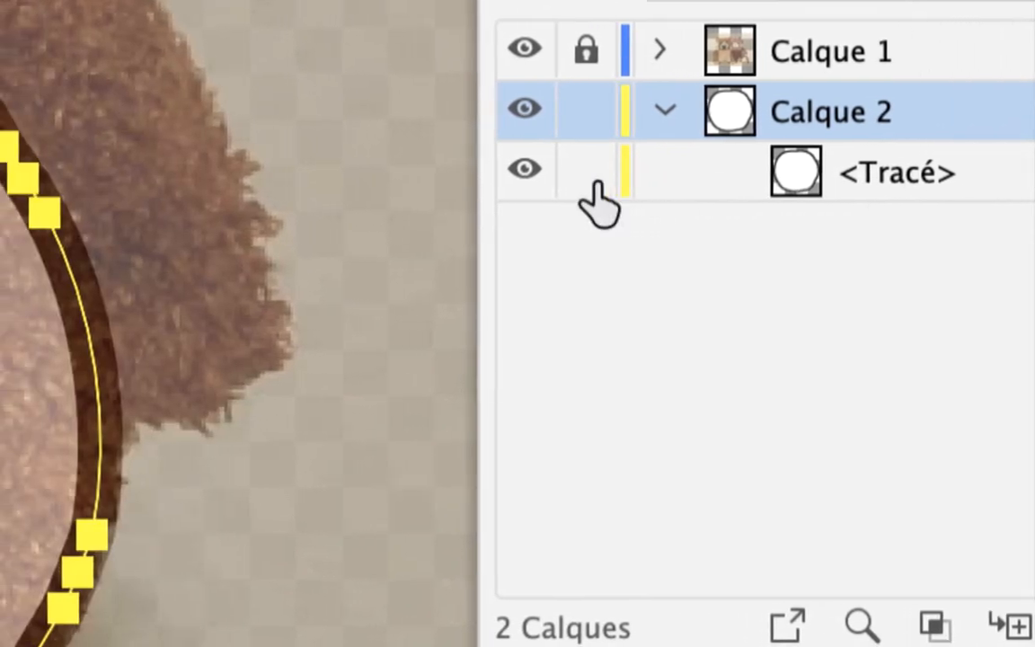
click(551, 171)
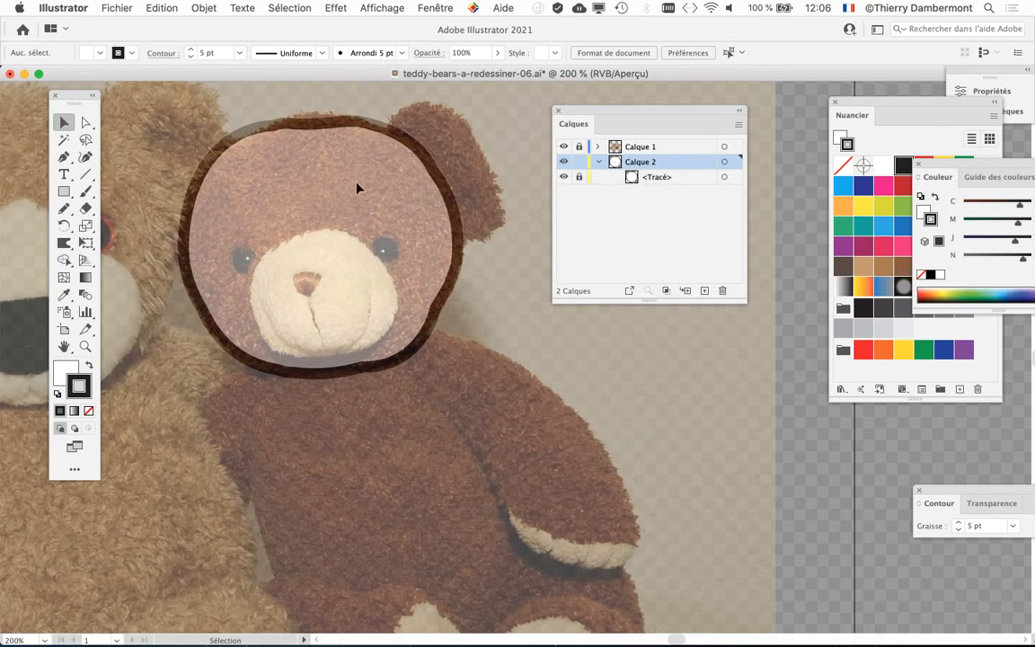
Select the head outline and lock it with the Verrouiller Sélection command
click(399, 129)
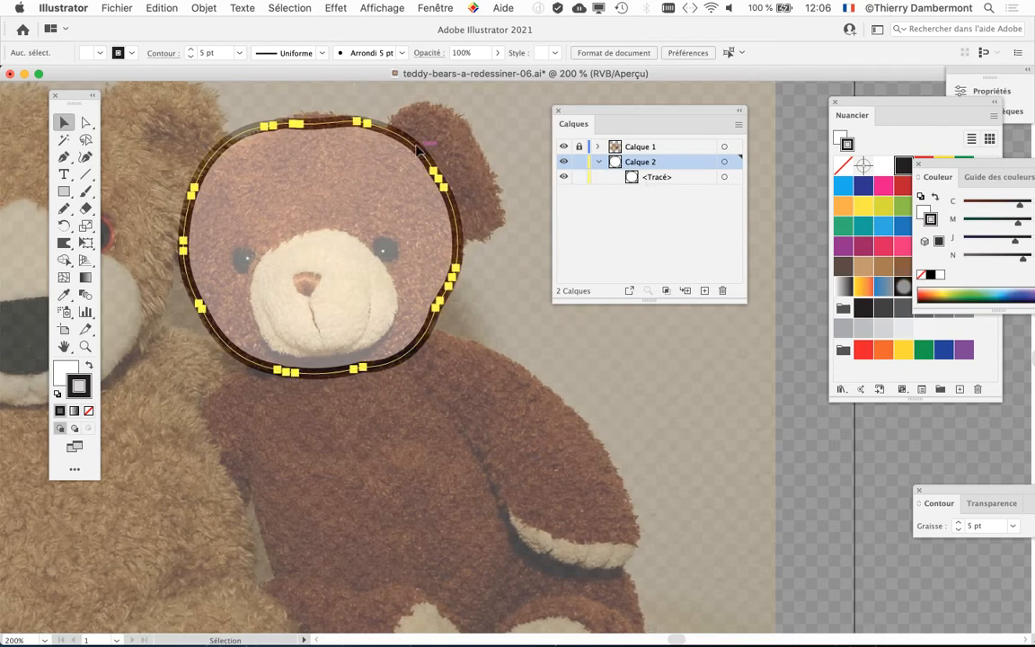
click(203, 8)
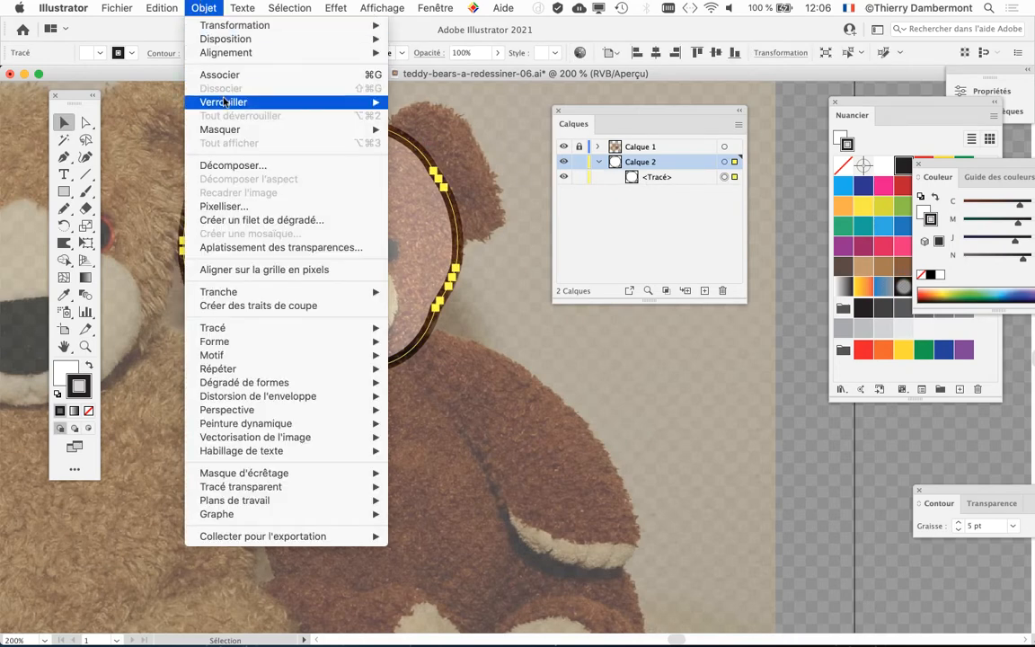
mouse_move(224, 104)
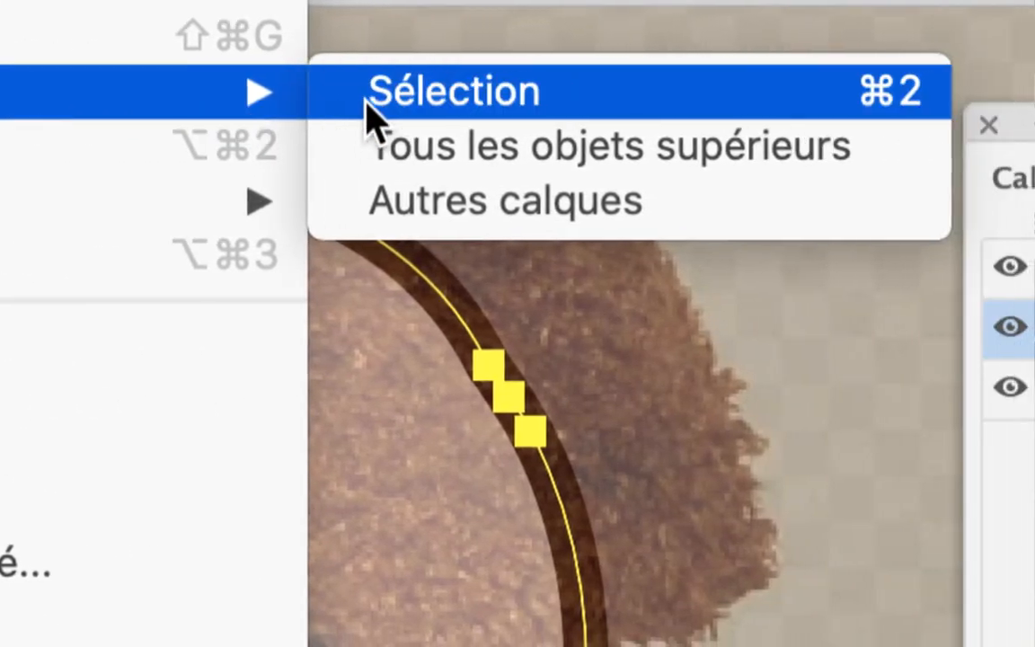
click(936, 126)
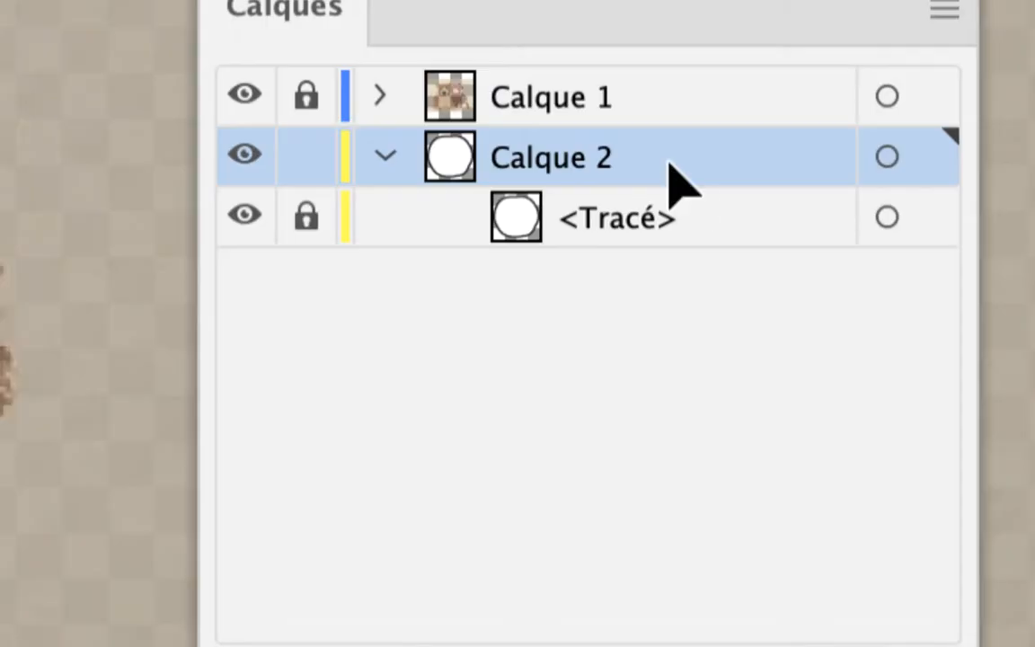
click(677, 271)
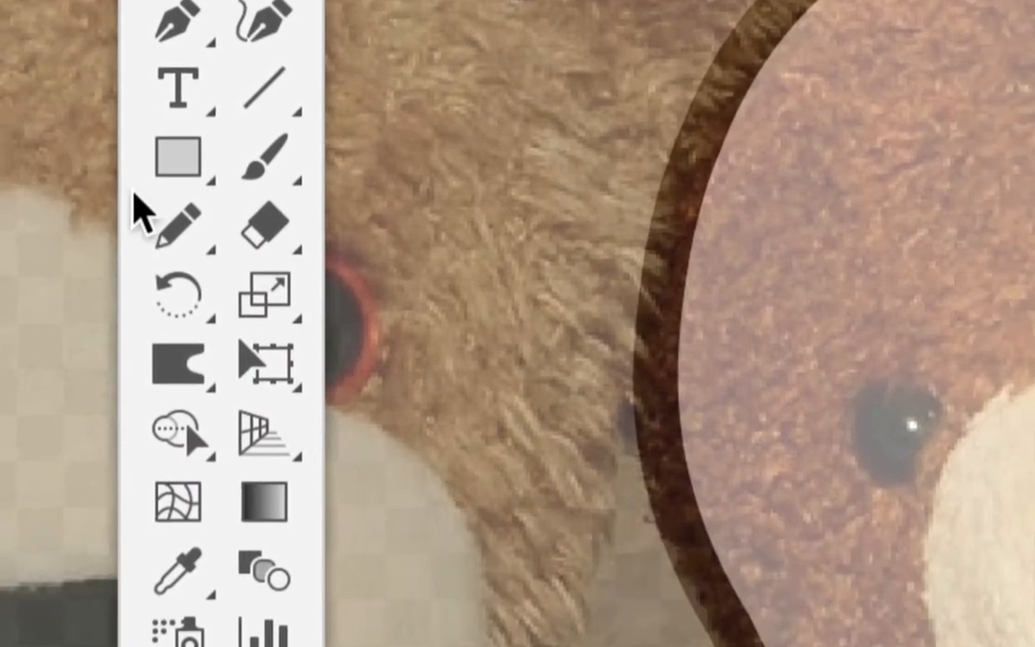
Draw a short test stroke on the smaller bear's head with the Pencil tool and delete it
click(144, 209)
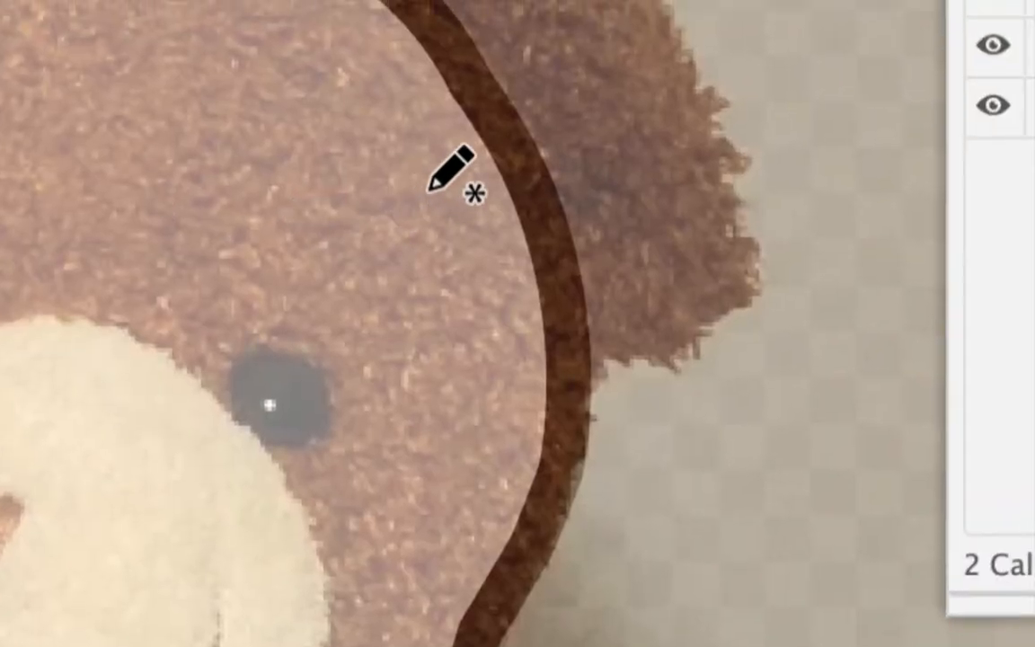
mouse_move(497, 158)
mouse_down()
mouse_move(418, 190)
mouse_move(414, 209)
mouse_up()
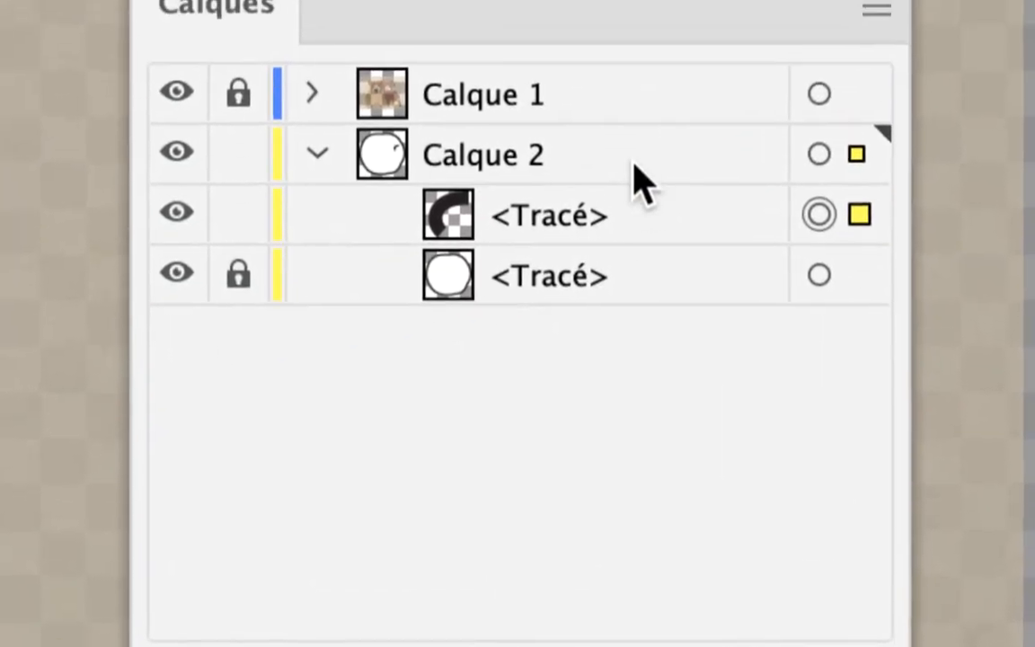
key(Delete)
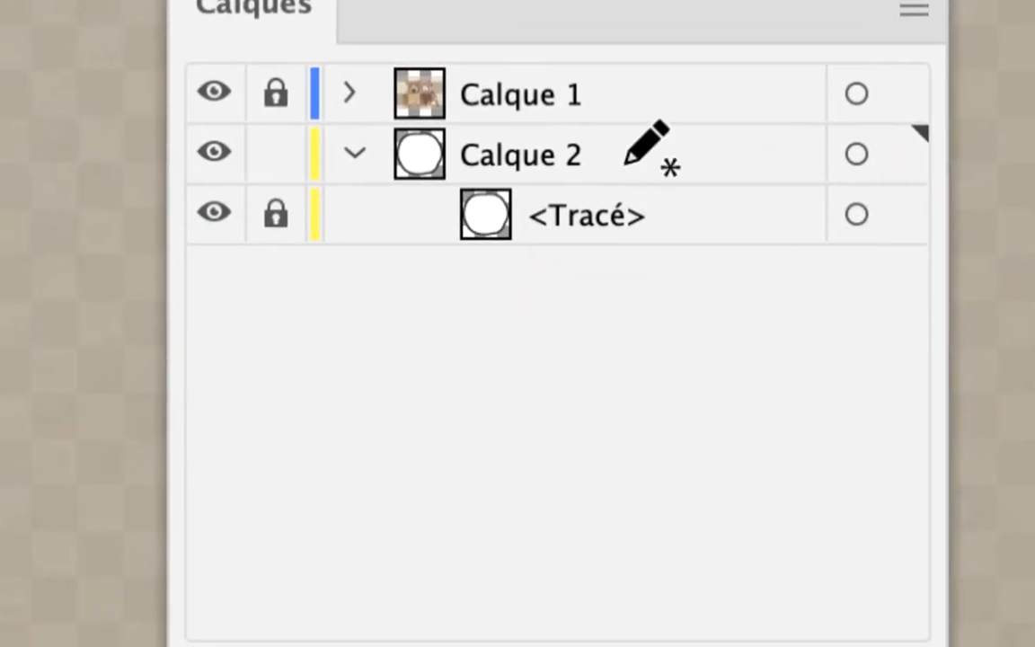
On Calque 2, trace the smaller bear's ear with the Pencil as a closed outline overlapping the head
click(595, 178)
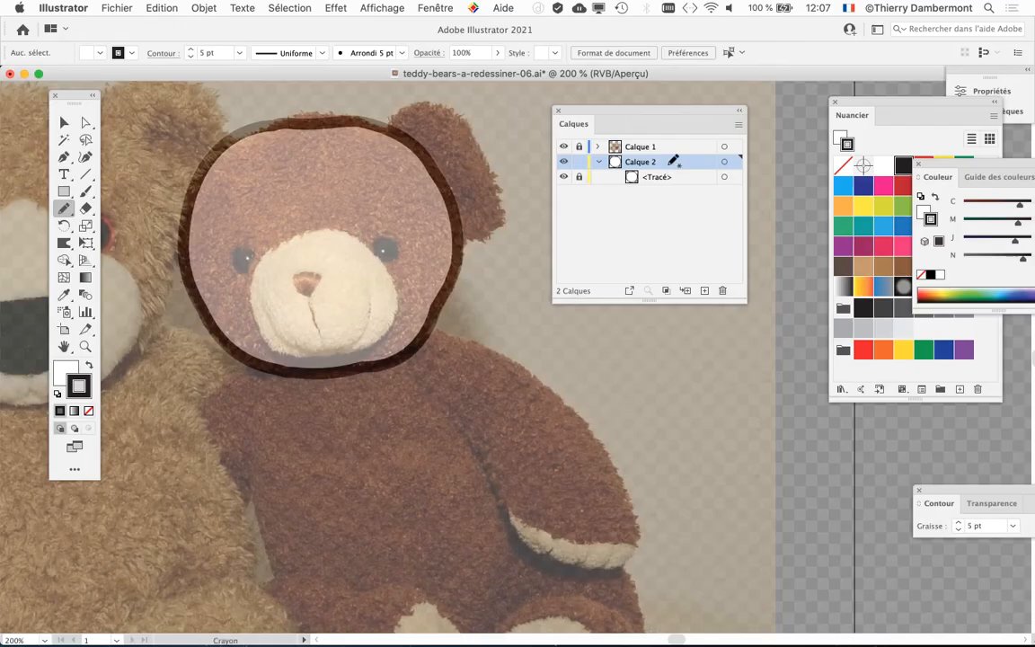
drag(605, 108, 723, 126)
drag(530, 189, 523, 259)
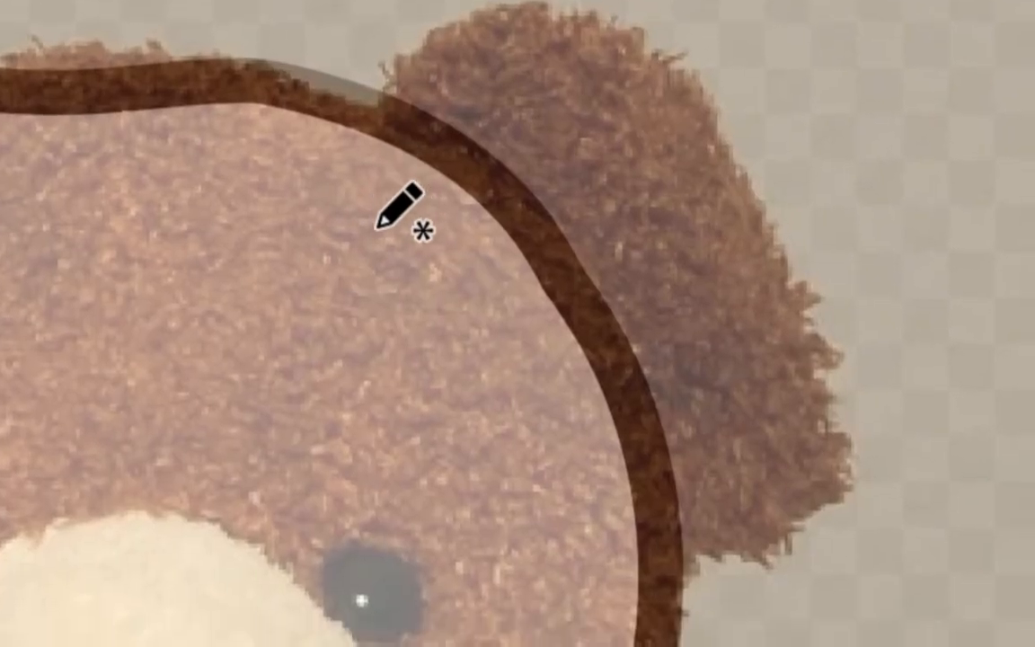
mouse_move(380, 240)
mouse_down()
mouse_move(376, 201)
mouse_move(394, 118)
mouse_move(461, 49)
mouse_up()
mouse_move(391, 189)
mouse_down()
mouse_move(500, 171)
mouse_move(597, 194)
mouse_move(677, 314)
mouse_move(735, 440)
mouse_up()
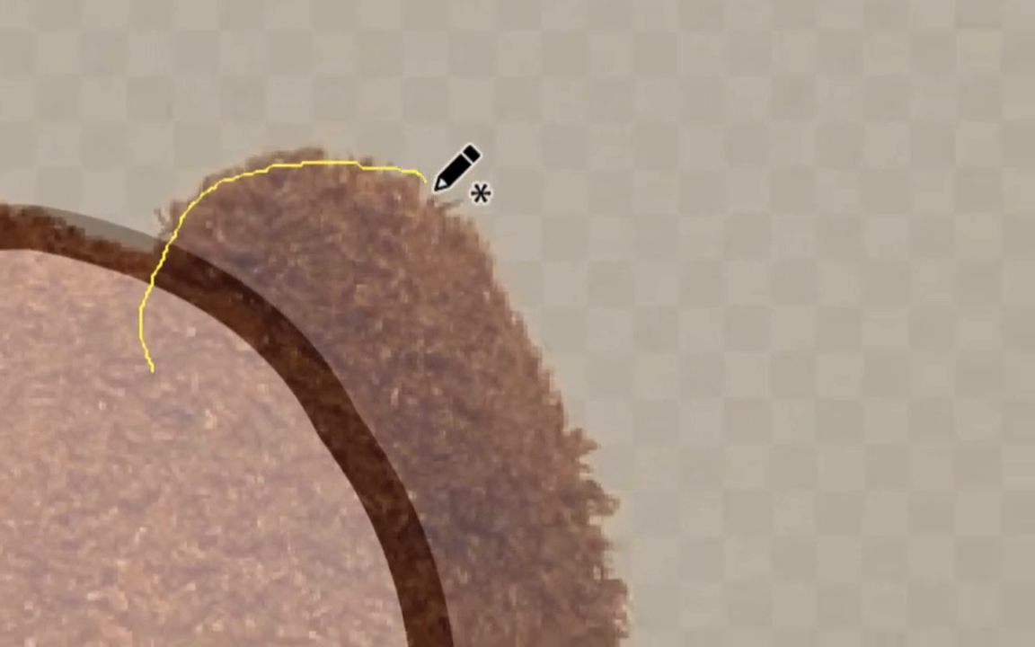
mouse_move(461, 241)
mouse_down()
mouse_move(472, 282)
mouse_move(434, 296)
mouse_move(411, 286)
mouse_move(382, 239)
mouse_up()
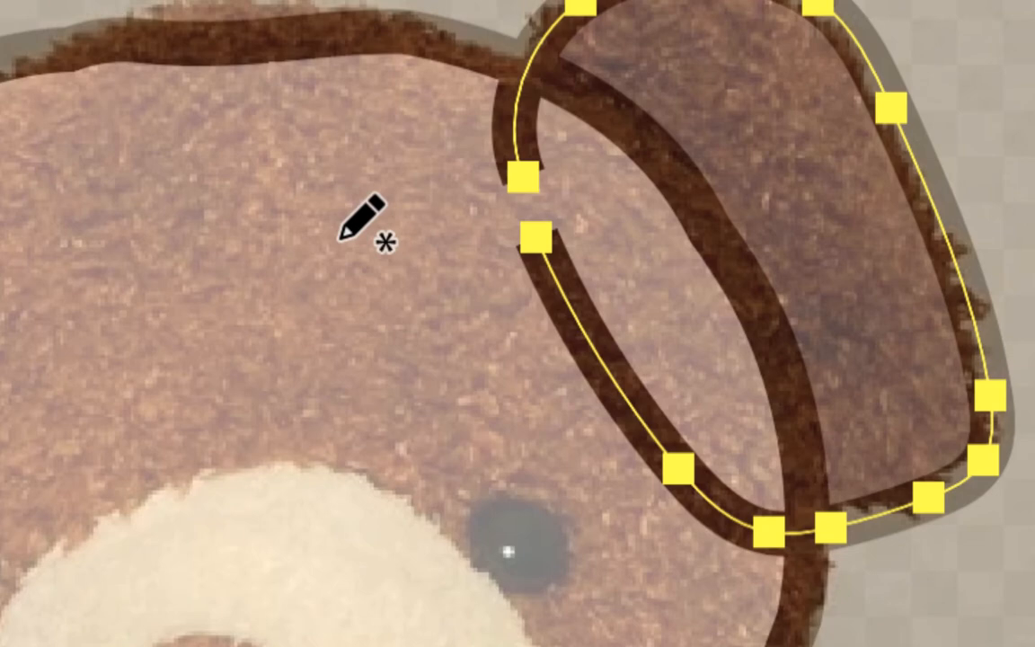
key(v)
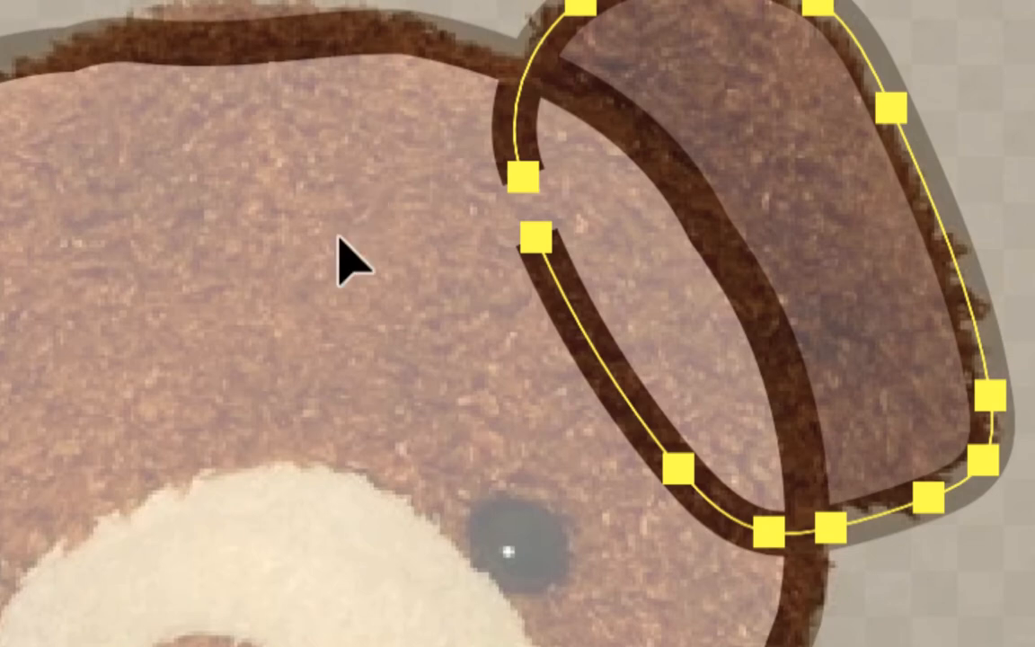
key(p)
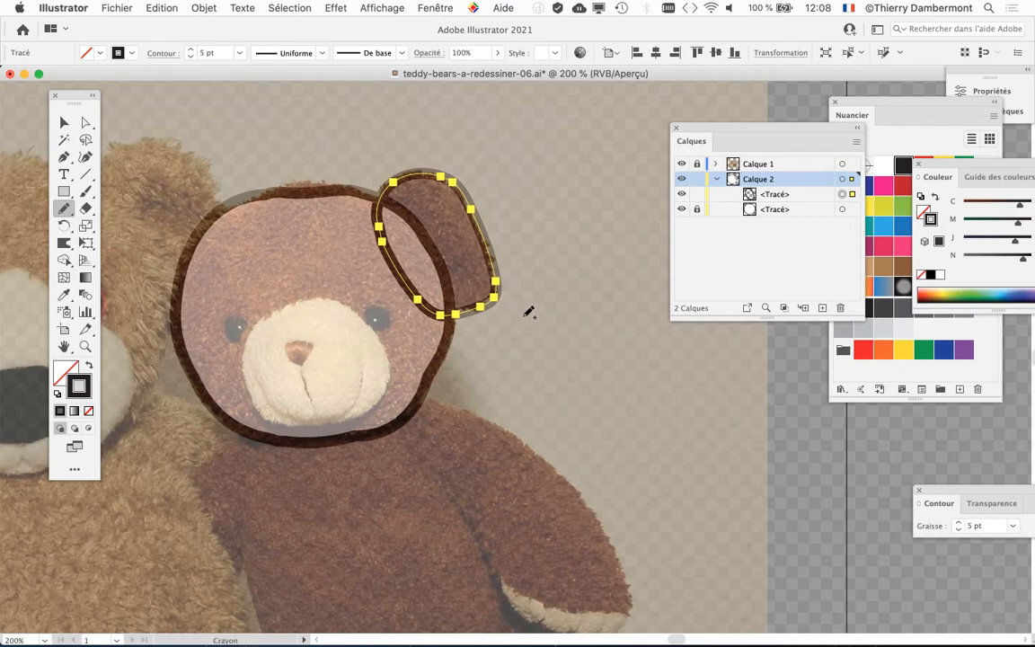
Reshape the ear's outer edge by redrawing over it with the Pencil, ending in a smooth rounded contour around the ear
scroll(471, 203, up, 2)
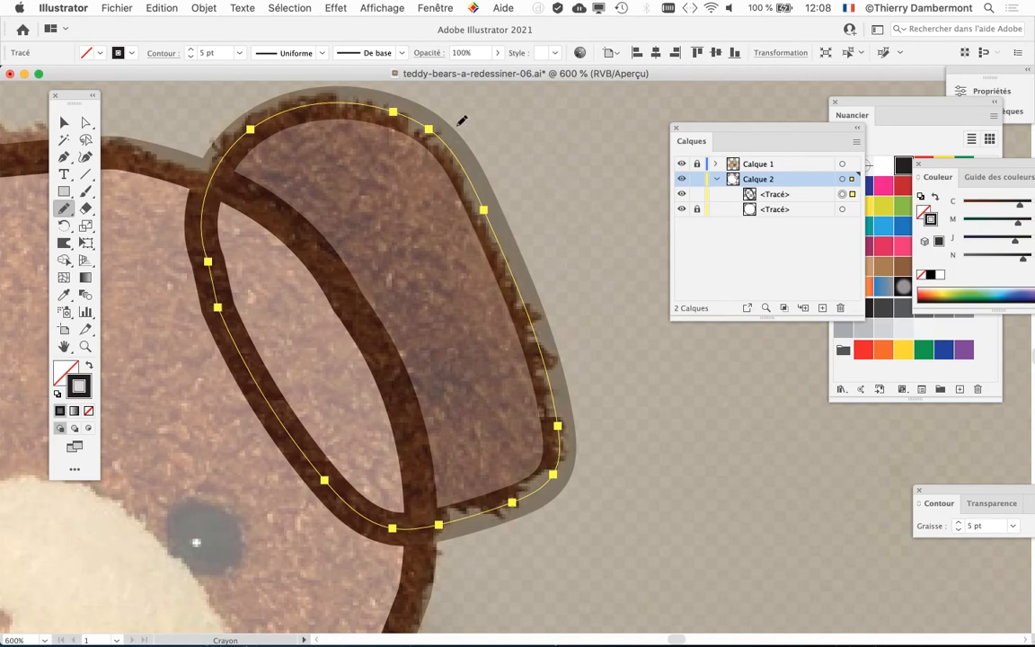
mouse_move(457, 155)
mouse_down()
mouse_move(459, 227)
mouse_move(510, 342)
mouse_move(561, 398)
mouse_move(576, 436)
mouse_move(548, 476)
mouse_up()
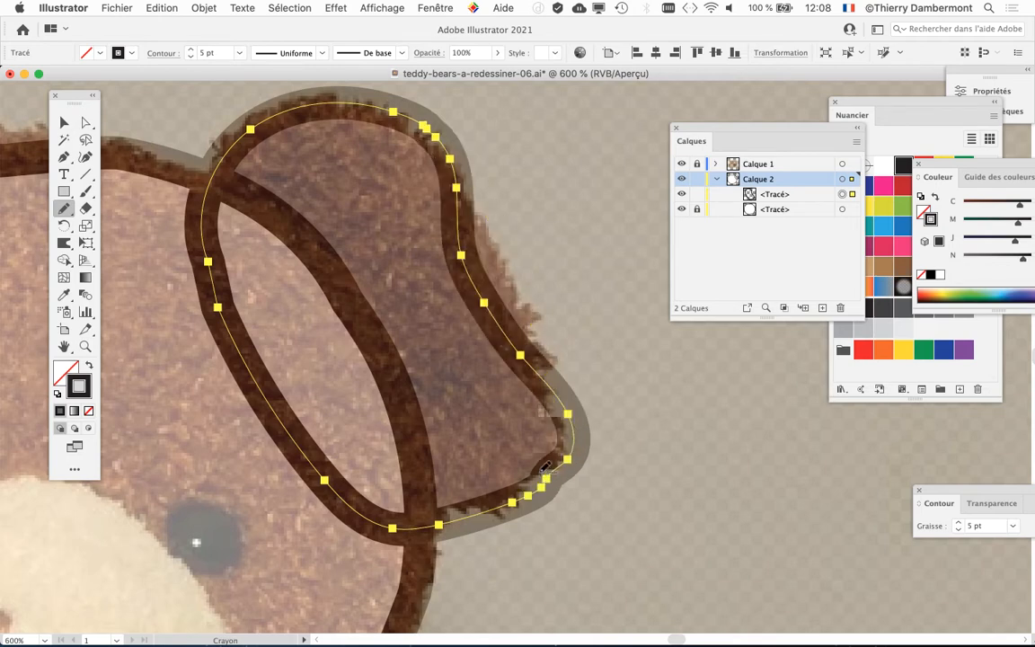
scroll(547, 476, down, 1)
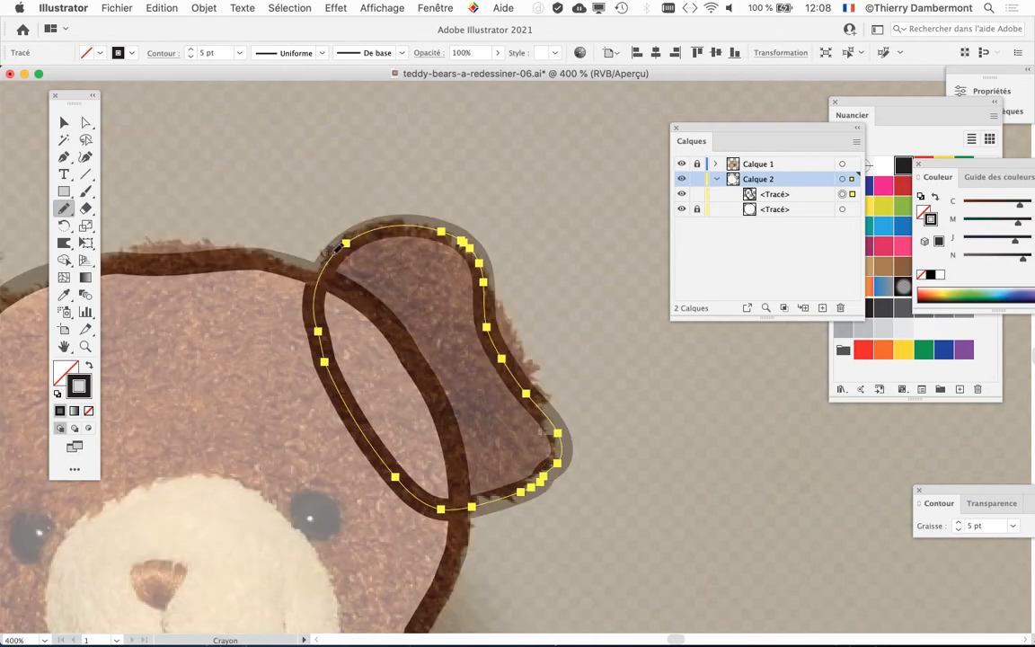
mouse_move(409, 220)
mouse_down()
mouse_move(458, 215)
mouse_move(579, 356)
mouse_move(575, 415)
mouse_move(553, 462)
mouse_up()
scroll(308, 398, down, 2)
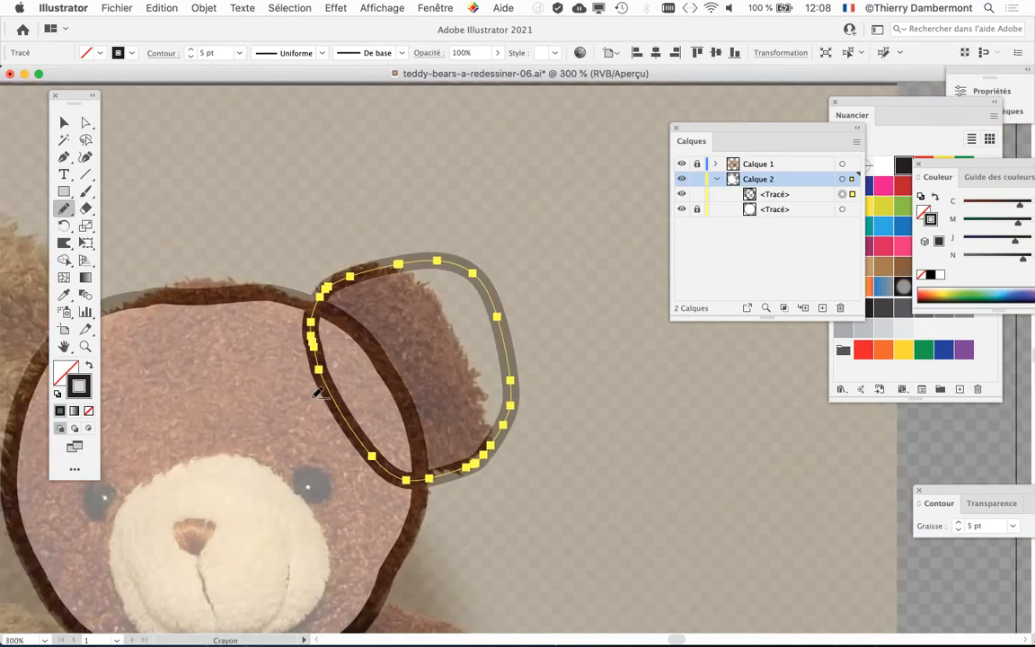
drag(260, 390, 449, 270)
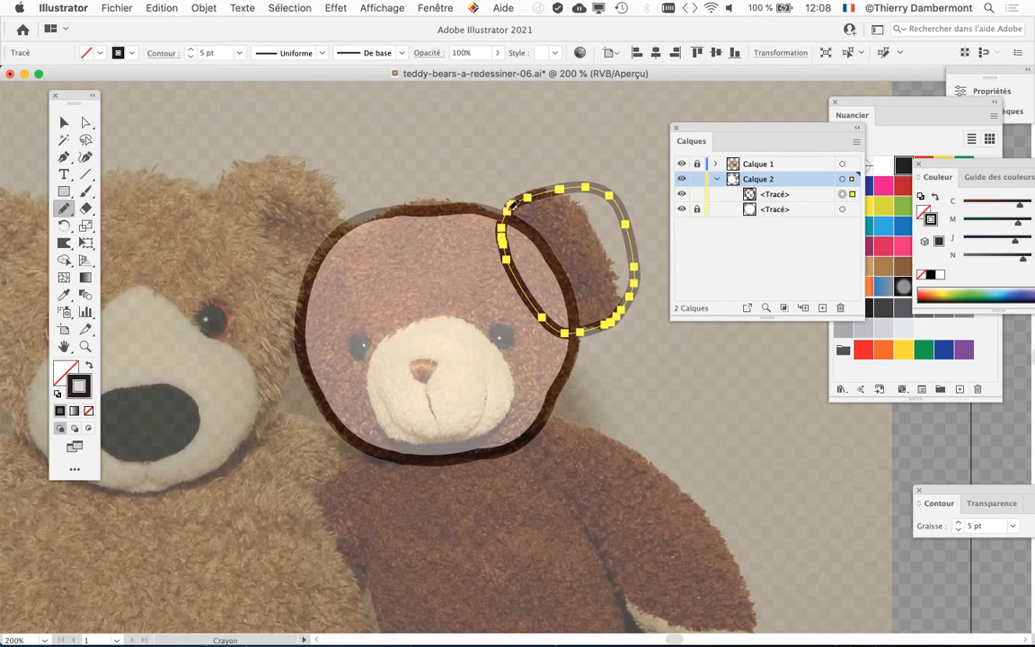
mouse_move(577, 202)
mouse_down()
mouse_move(612, 223)
mouse_move(620, 260)
mouse_move(608, 325)
mouse_up()
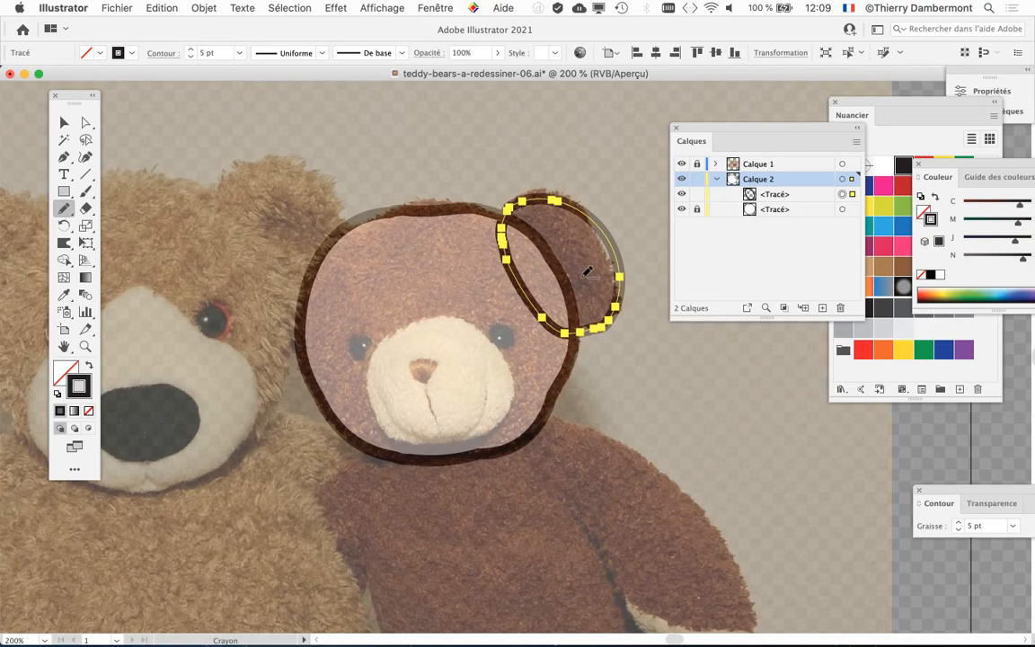
scroll(586, 272, up, 5)
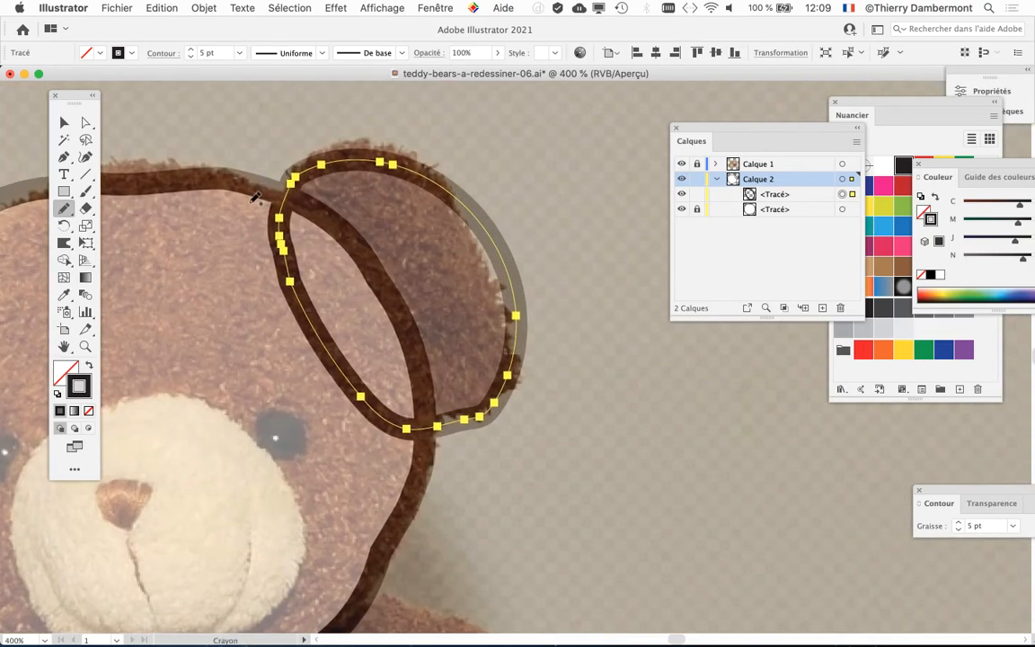
click(193, 7)
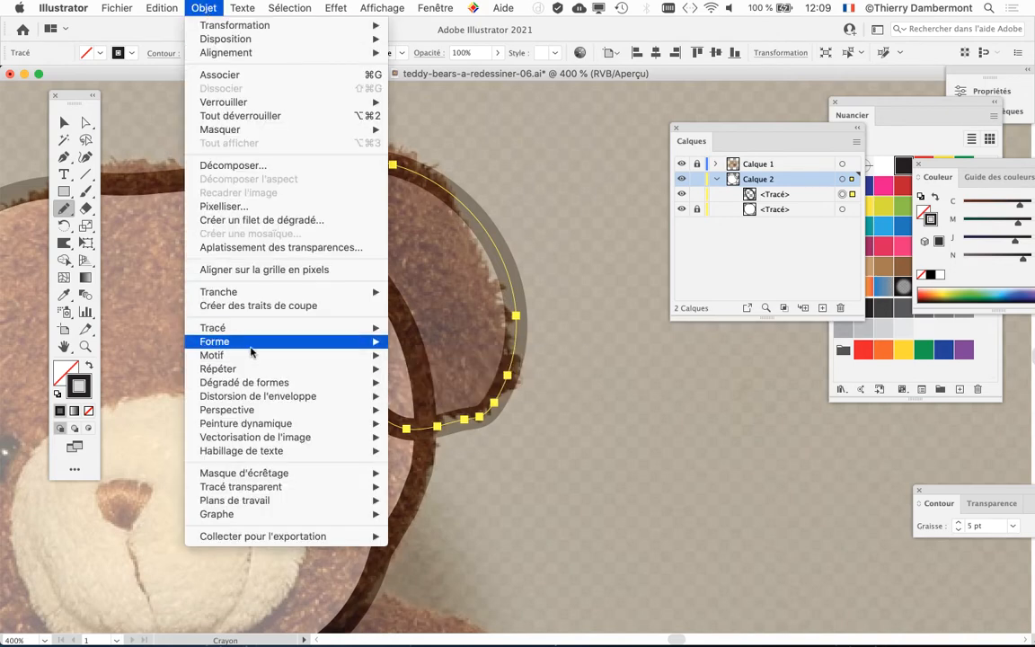
mouse_move(270, 328)
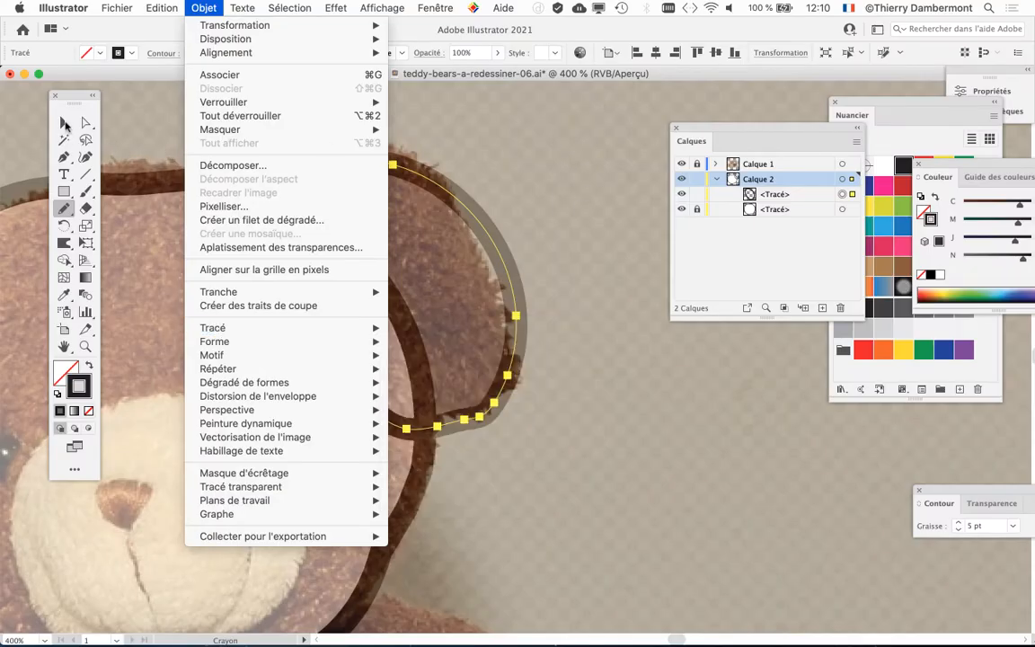
Open the keyboard shortcuts settings (Raccourcis clavier) and move the dialog away from the ear drawing
mouse_move(171, 6)
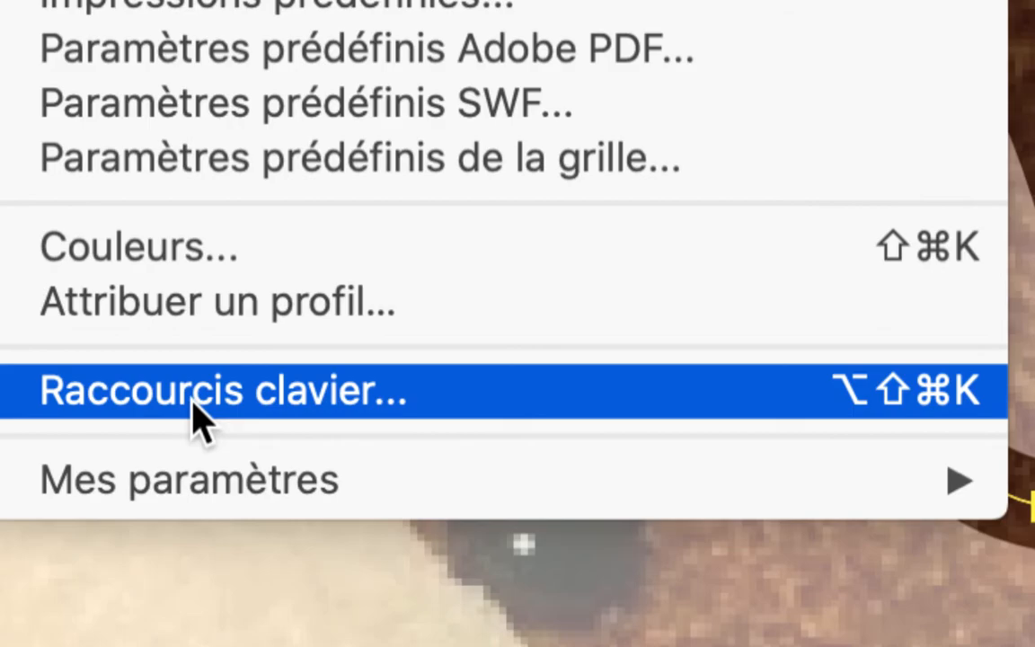
click(193, 392)
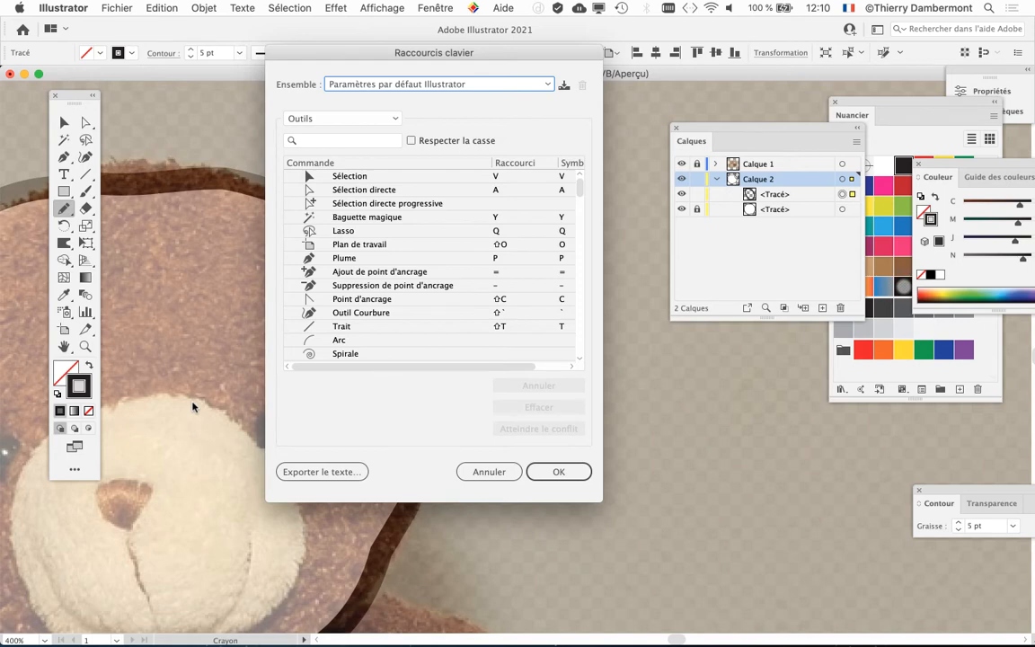
drag(299, 54, 564, 36)
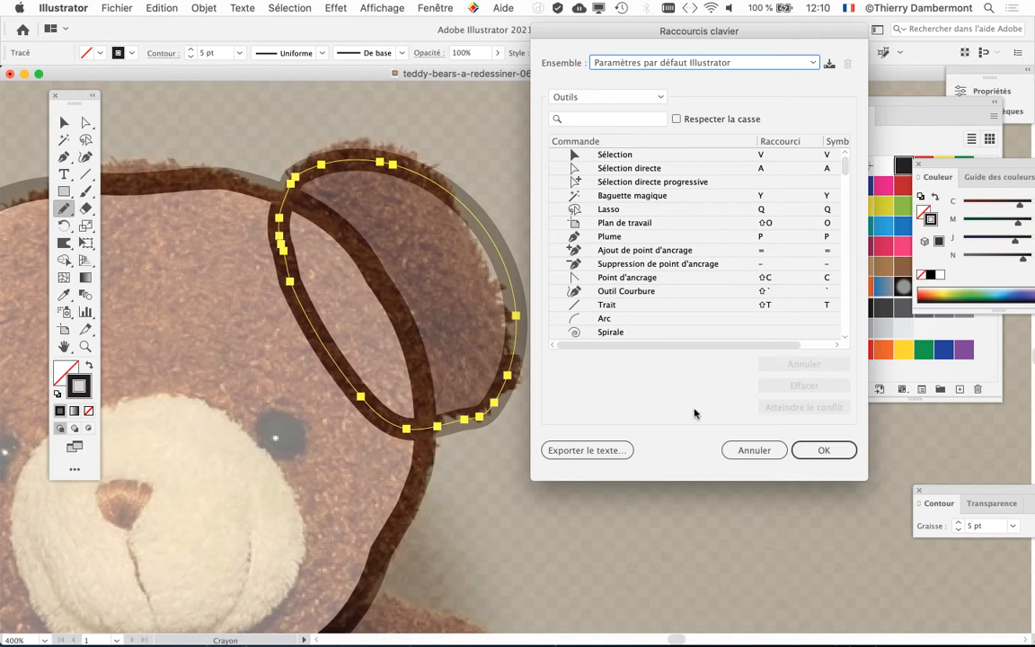
click(164, 9)
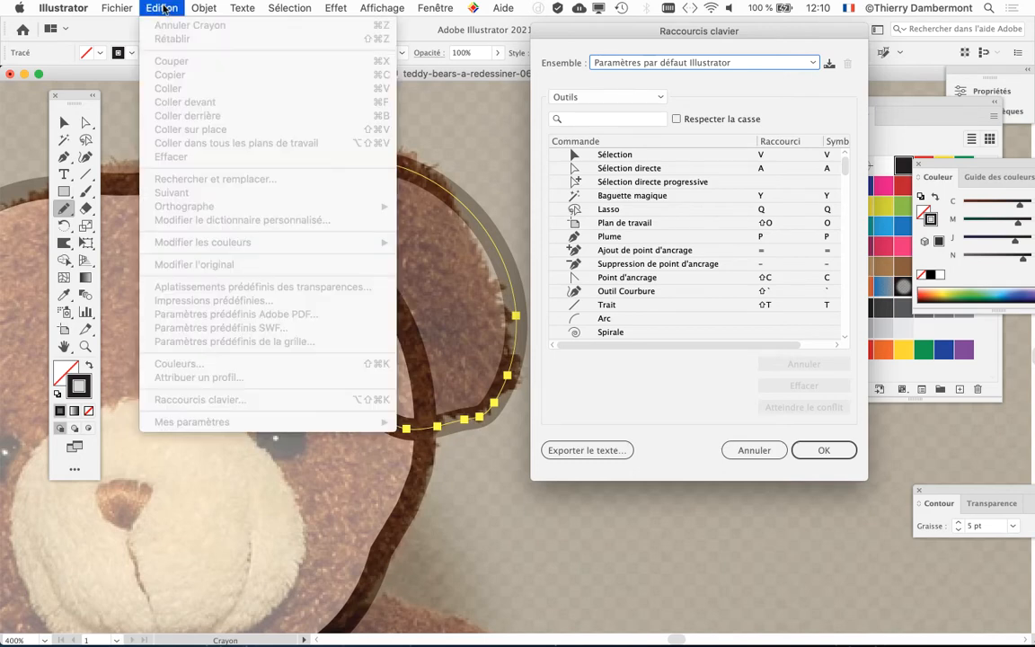
click(164, 9)
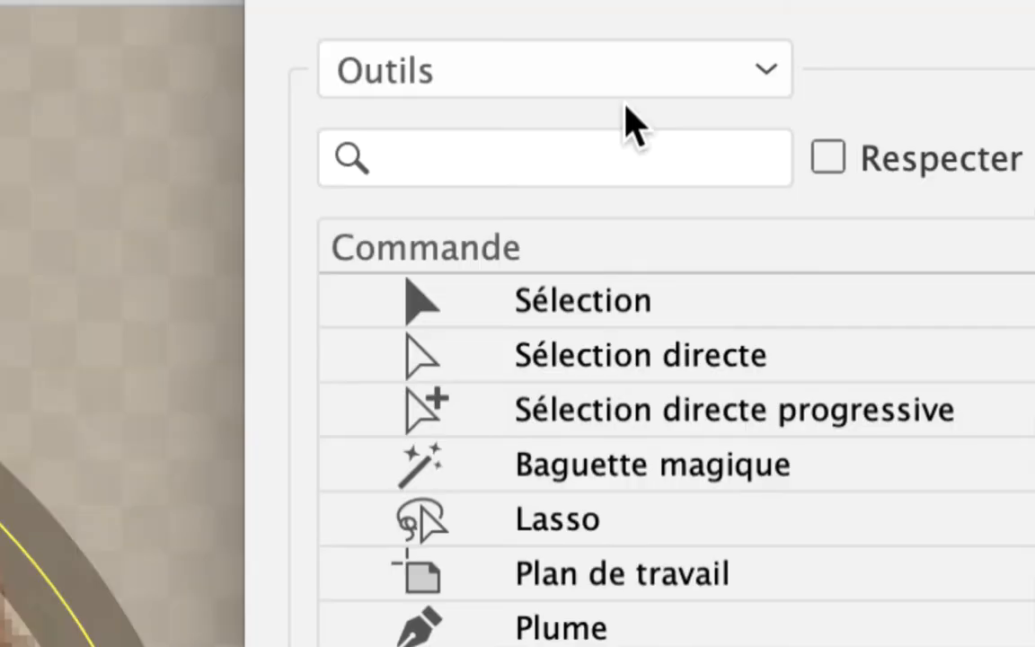
Switch the keyboard shortcuts list from Outils to Commandes de menu
click(637, 64)
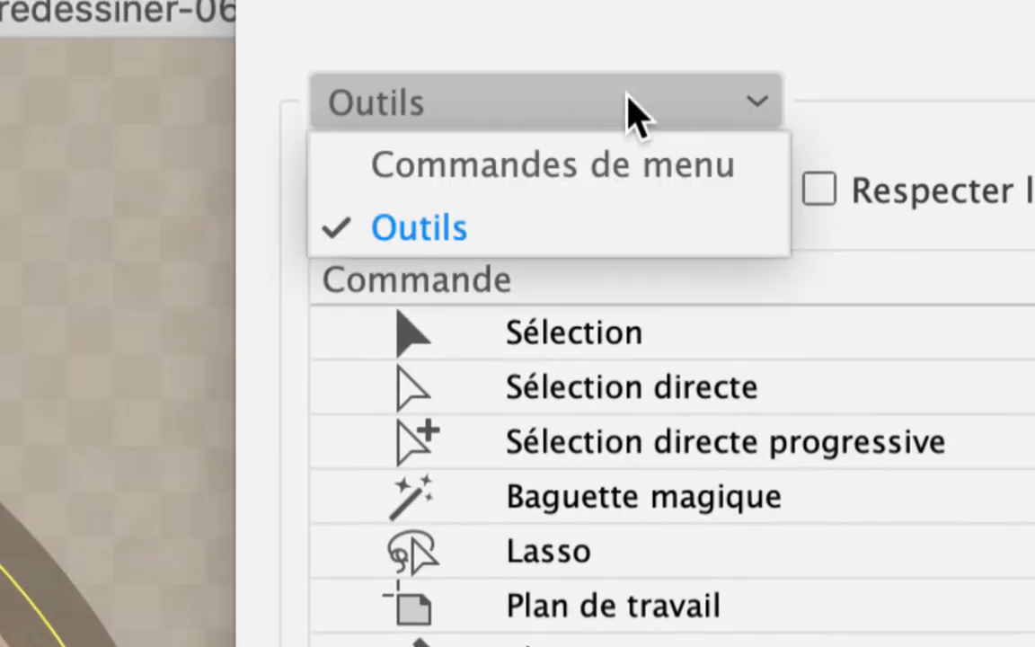
click(629, 101)
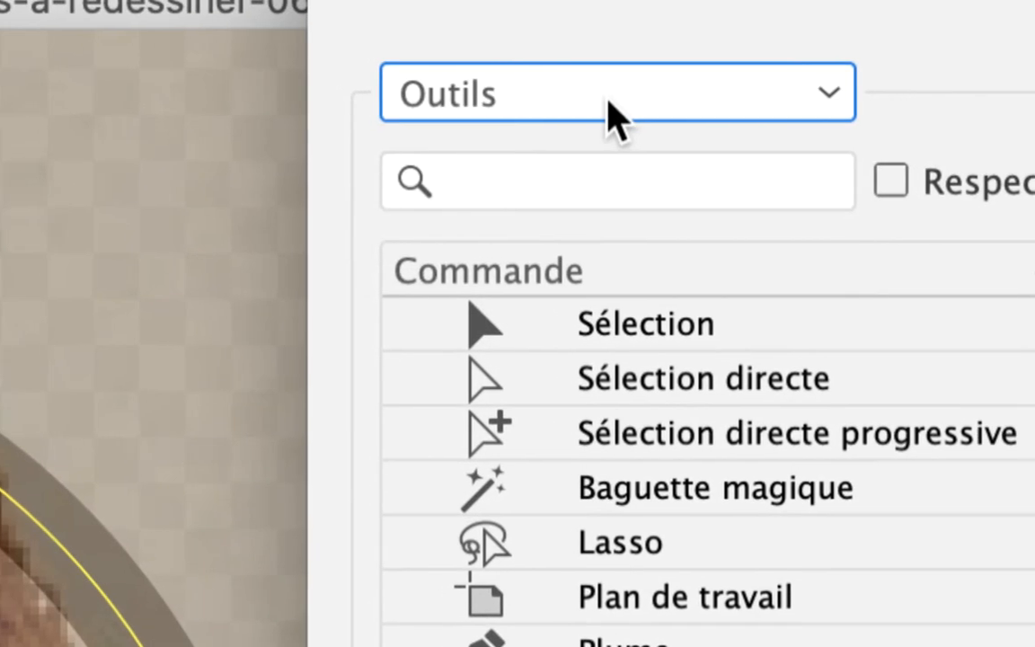
click(551, 100)
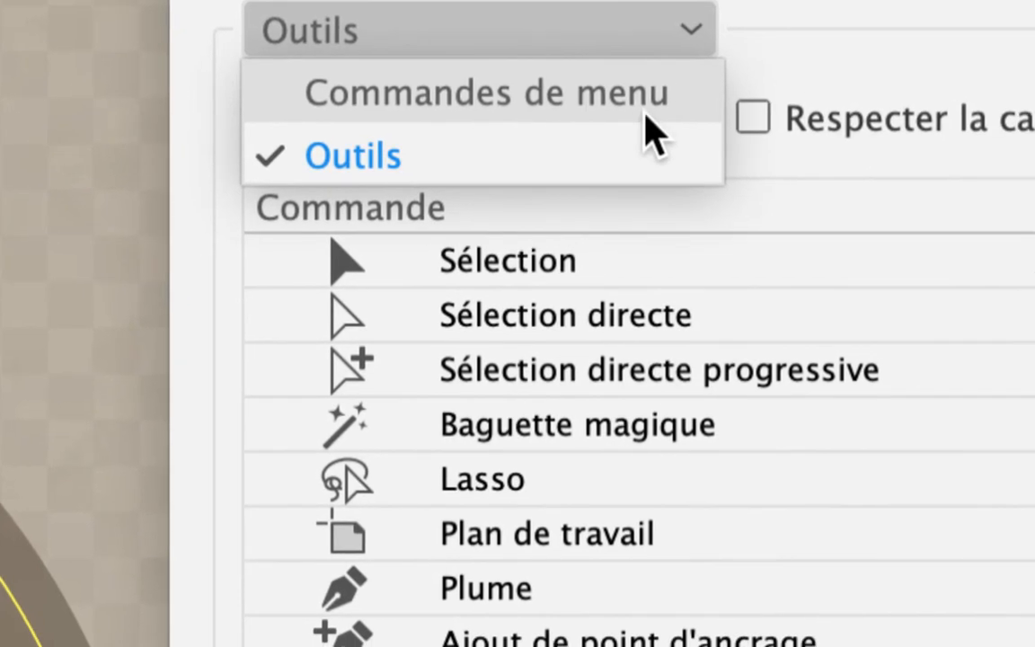
click(645, 114)
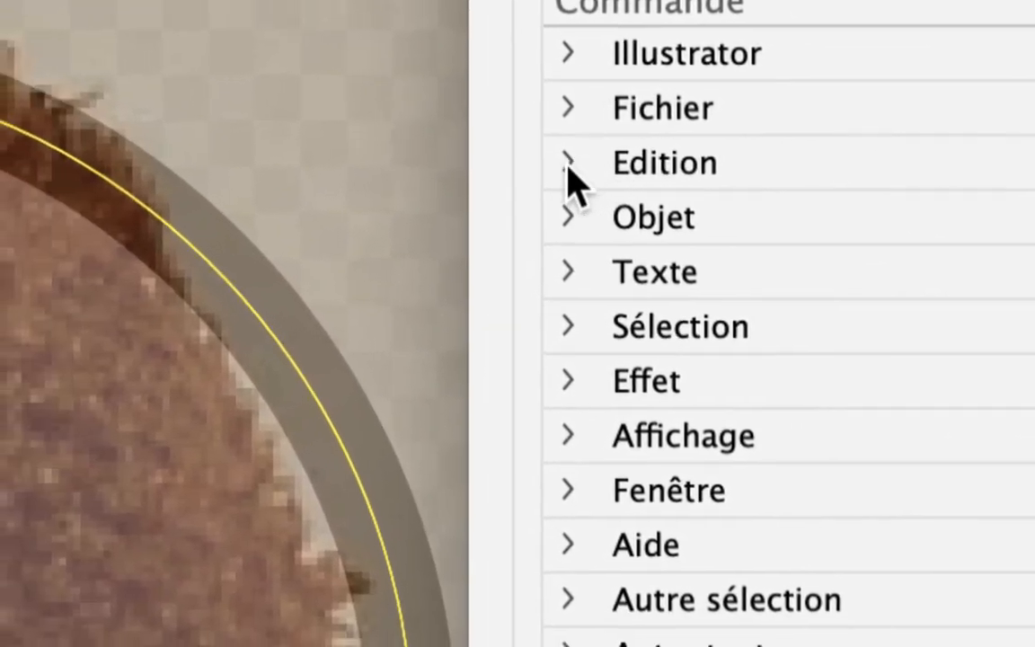
Examine the Edition menu's commands and their assigned shortcuts, and collapse the group again
click(570, 165)
scroll(594, 234, down, 5)
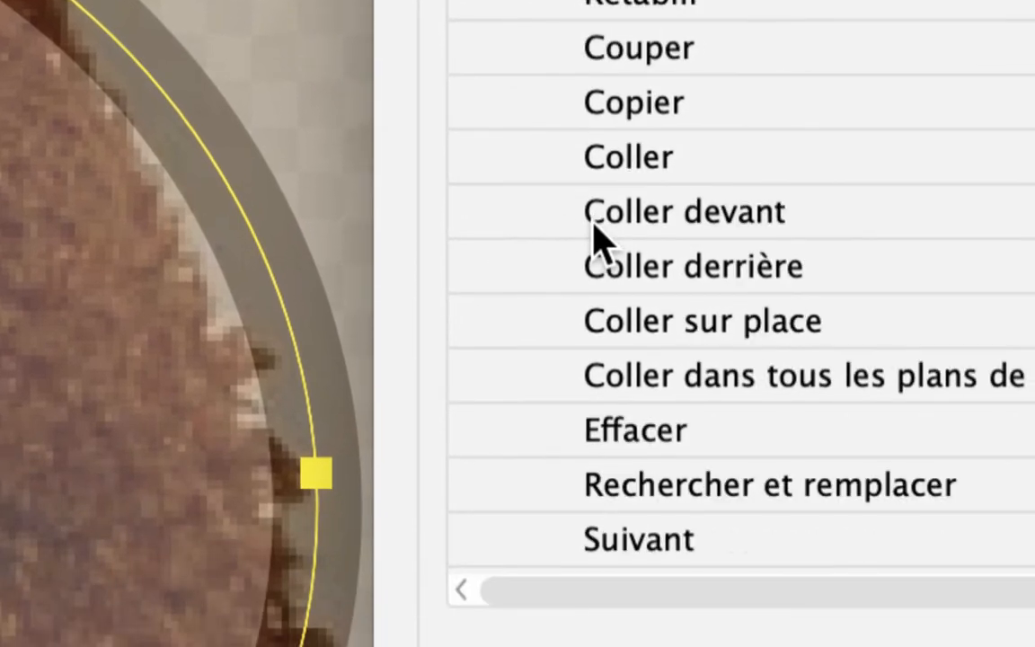
scroll(594, 235, down, 1)
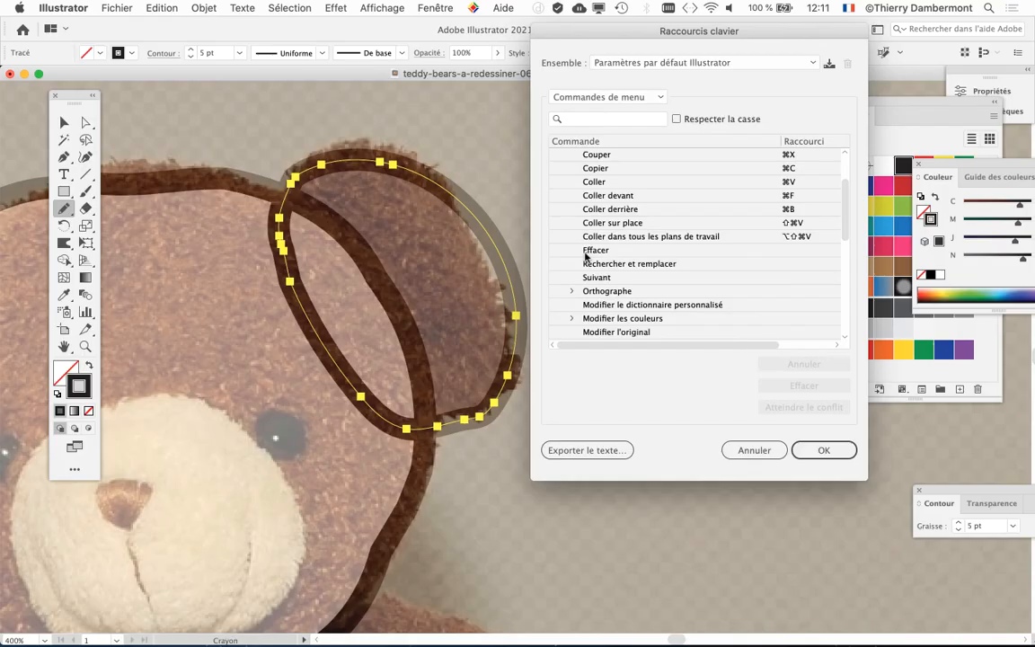
scroll(587, 257, down, 10)
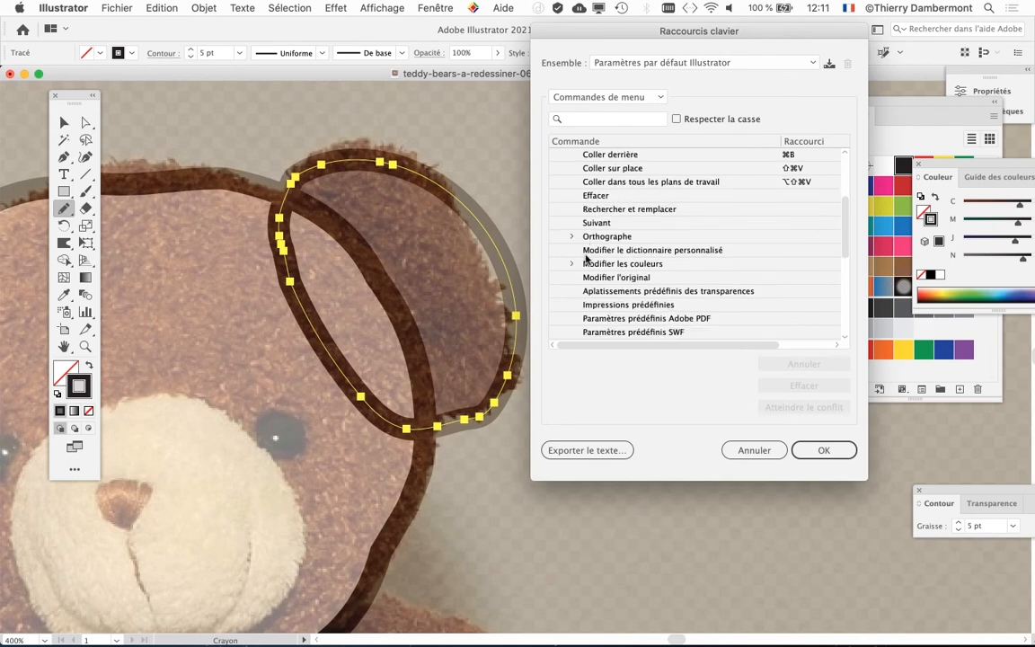
scroll(586, 260, down, 1)
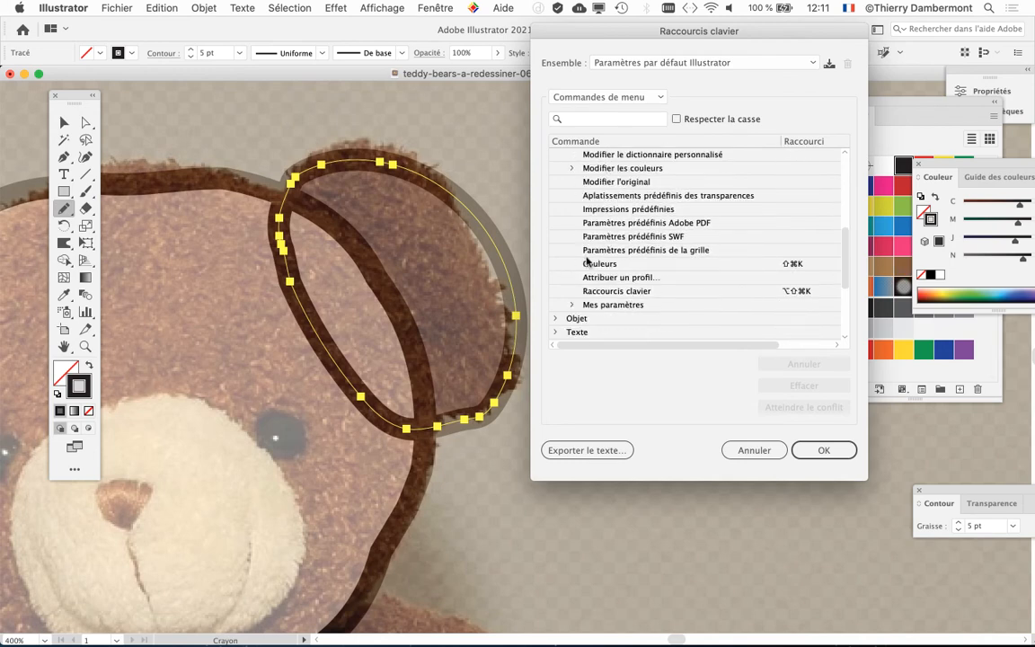
scroll(587, 261, up, 14)
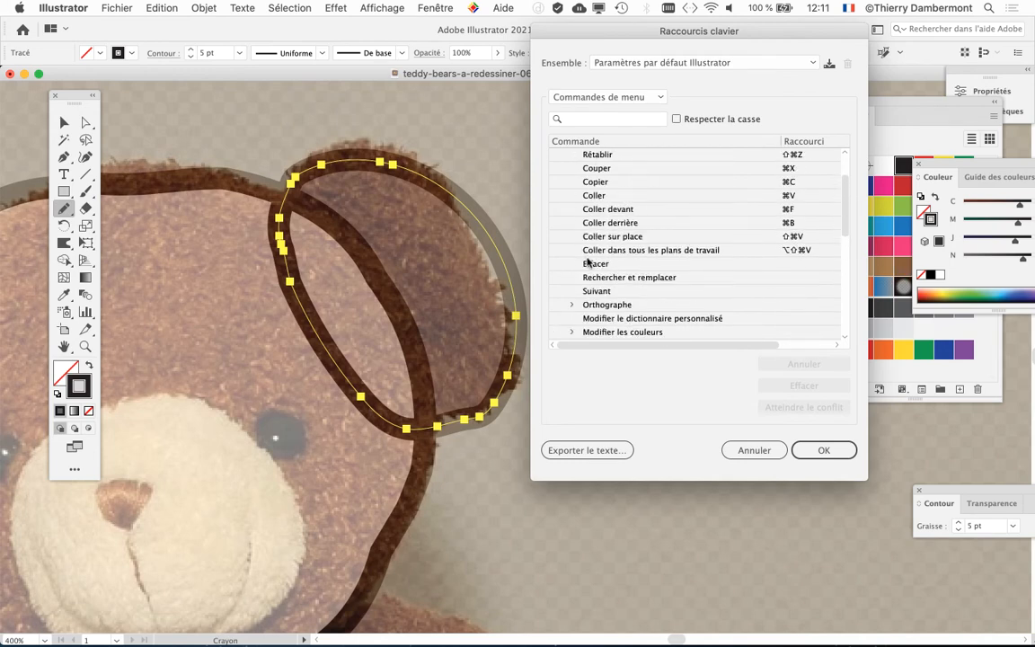
scroll(589, 261, up, 2)
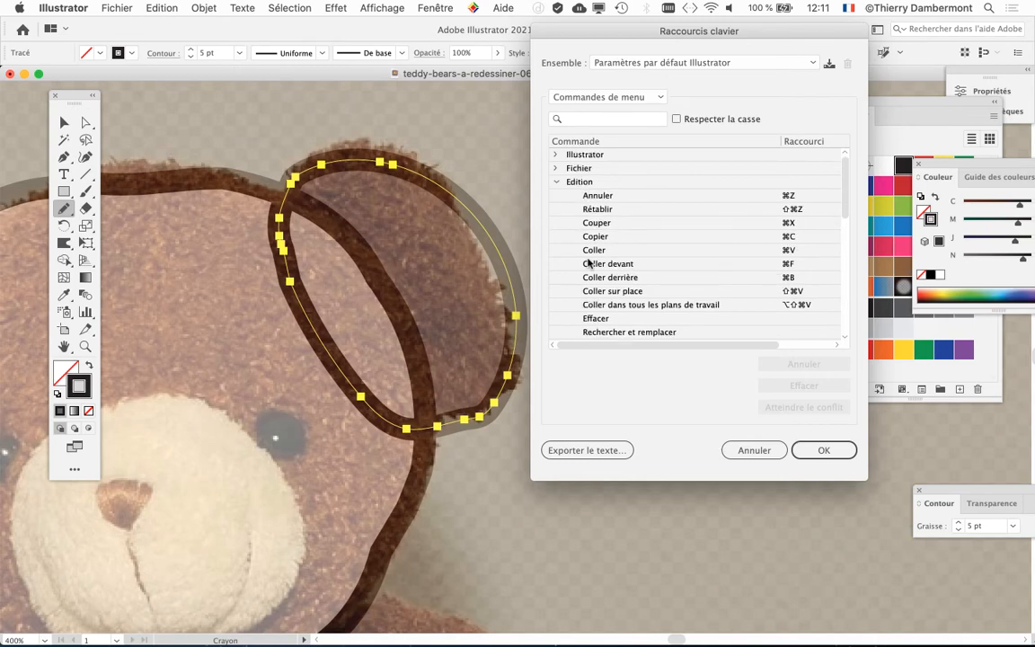
scroll(588, 262, down, 3)
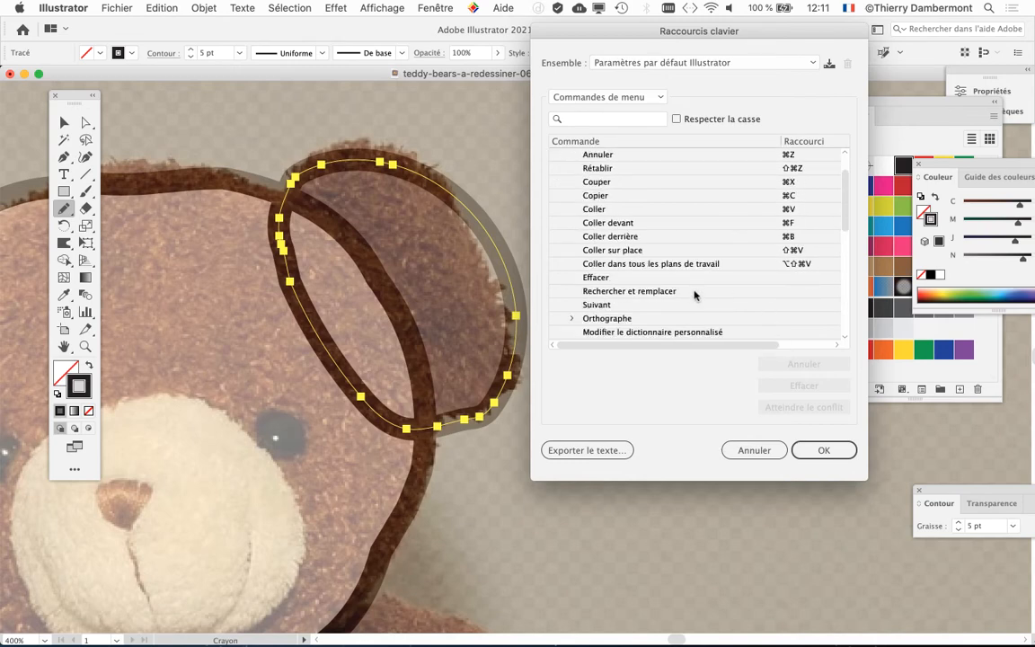
scroll(559, 190, up, 3)
click(557, 183)
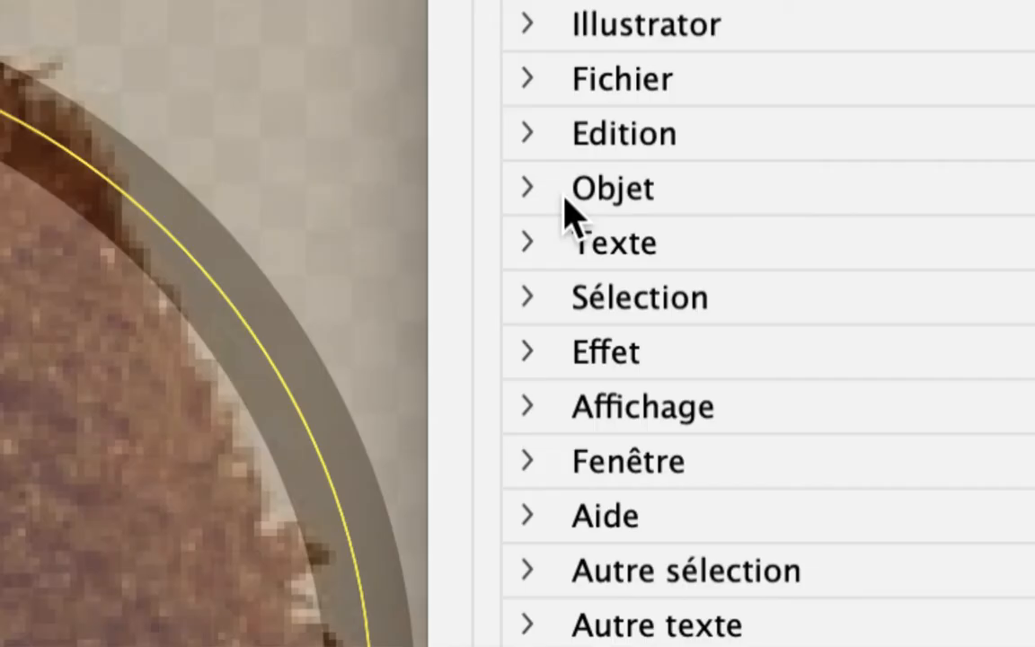
Expand the Objet commands and their Tracé group, and select the Simplifier command
click(556, 195)
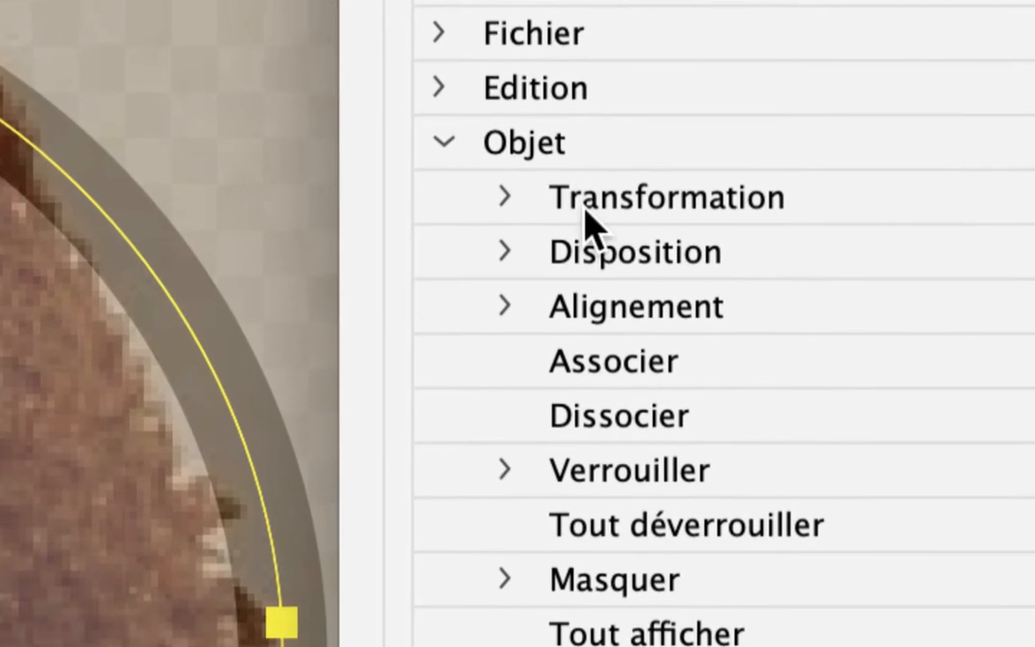
scroll(598, 261, down, 10)
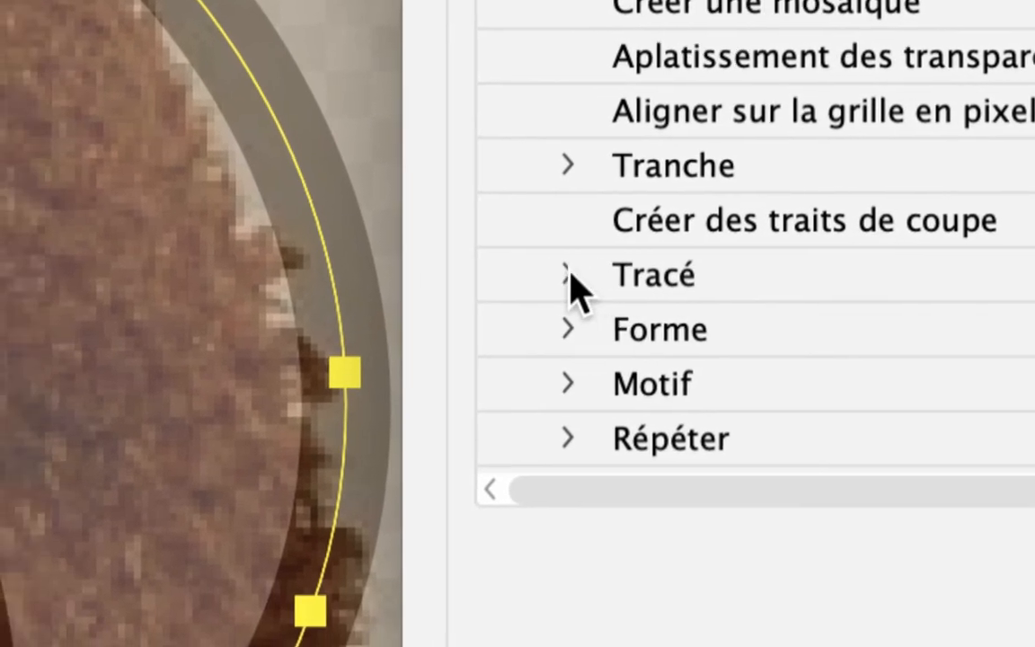
click(470, 321)
scroll(580, 296, down, 4)
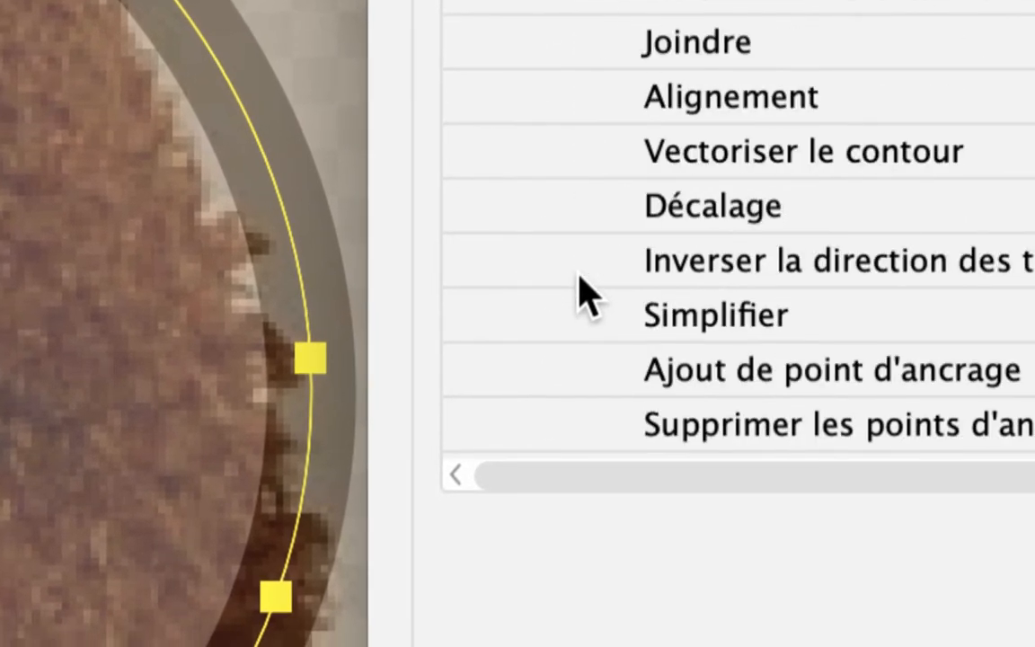
click(651, 269)
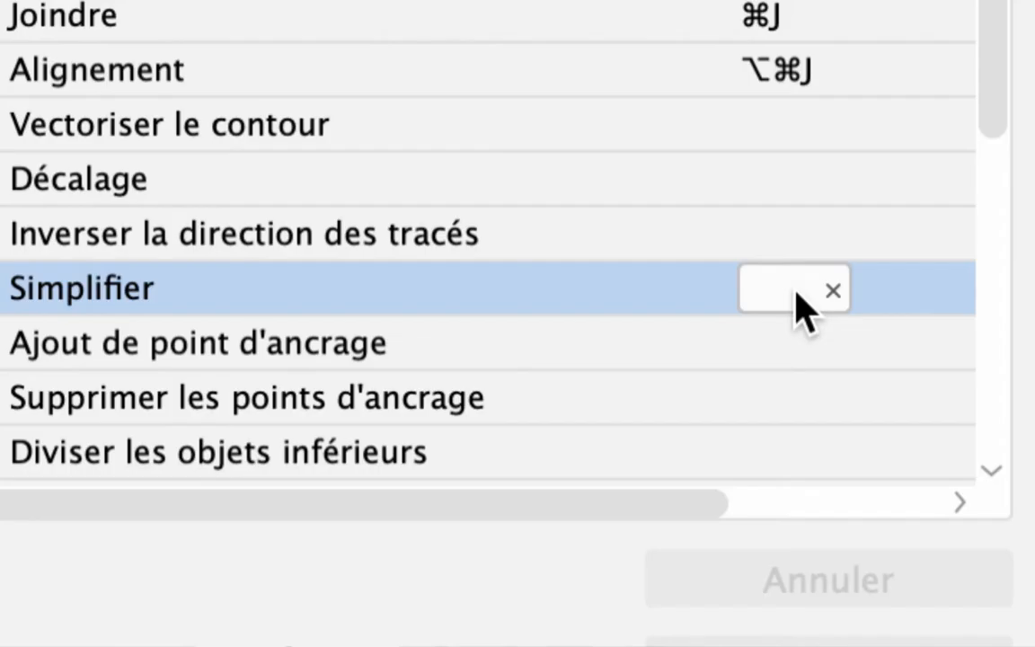
Try ⌥⌘M, M, ⇧⌘M and ⌥⇧⌘M as the shortcut for Simplifier
click(797, 295)
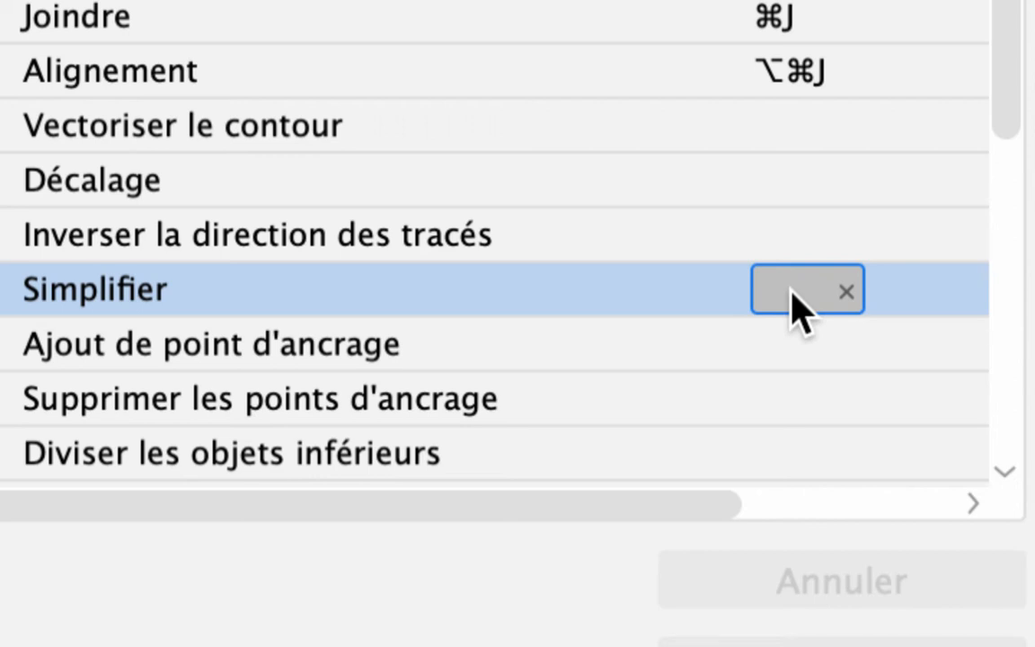
key(alt+super+m)
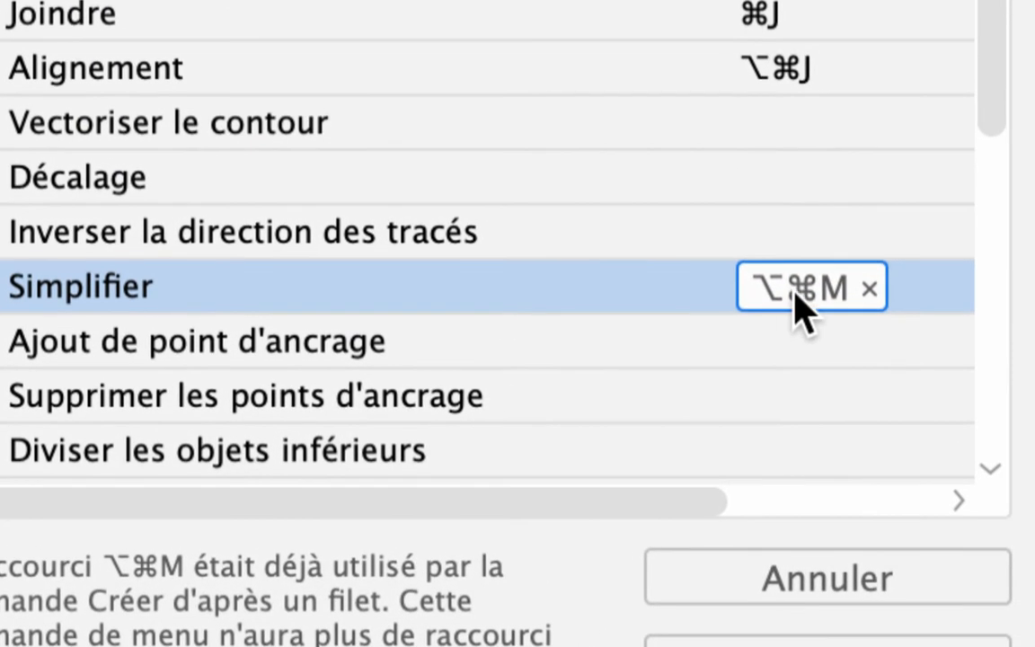
click(803, 301)
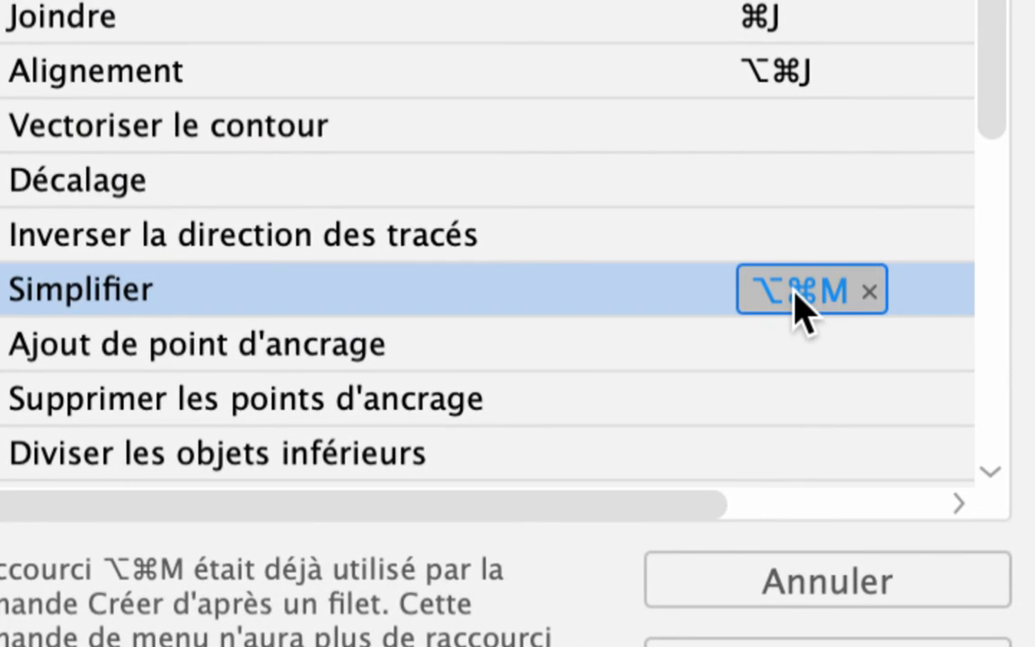
key(m)
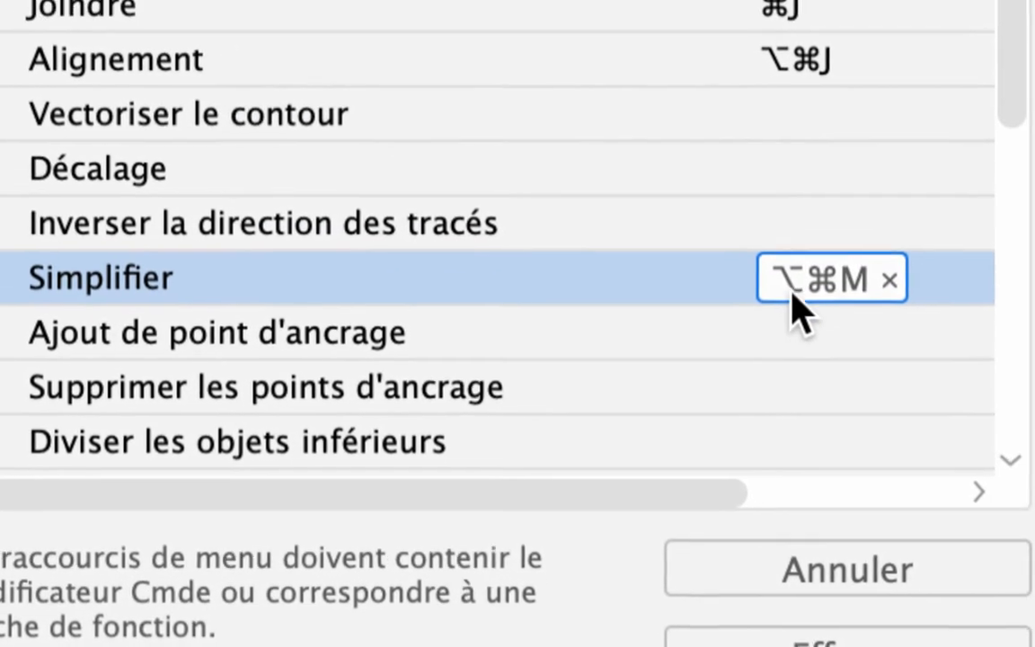
click(794, 291)
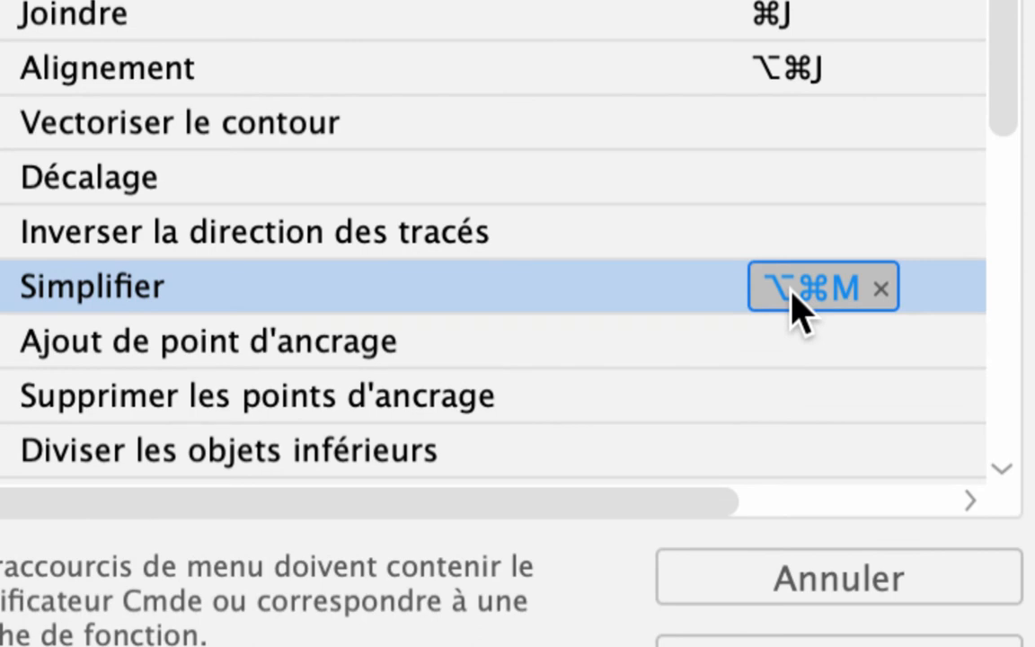
key(shift+super+m)
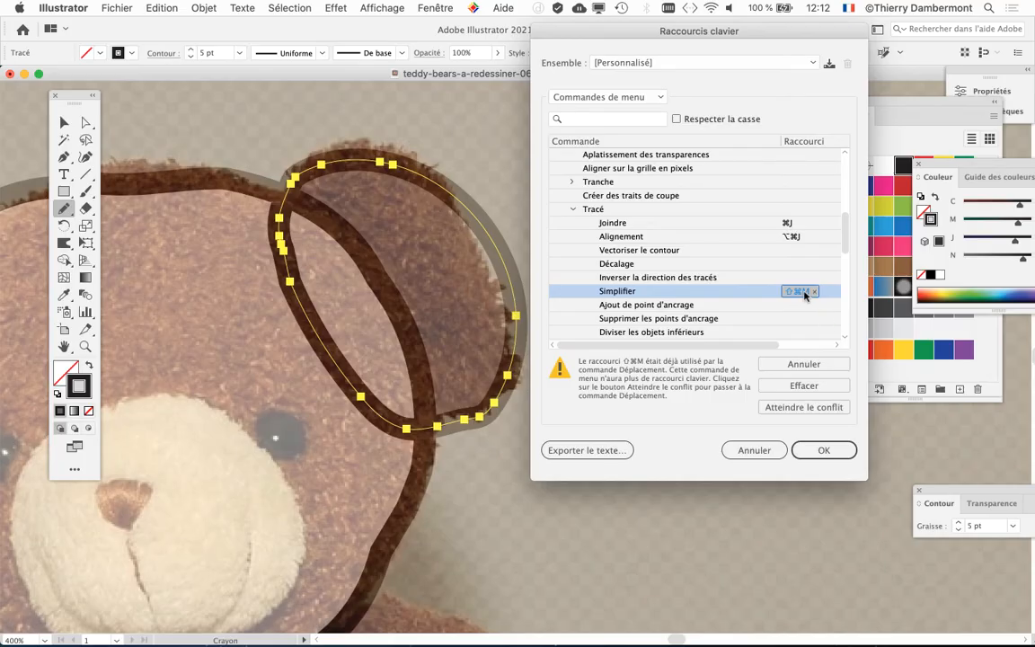
key(alt+shift+super+m)
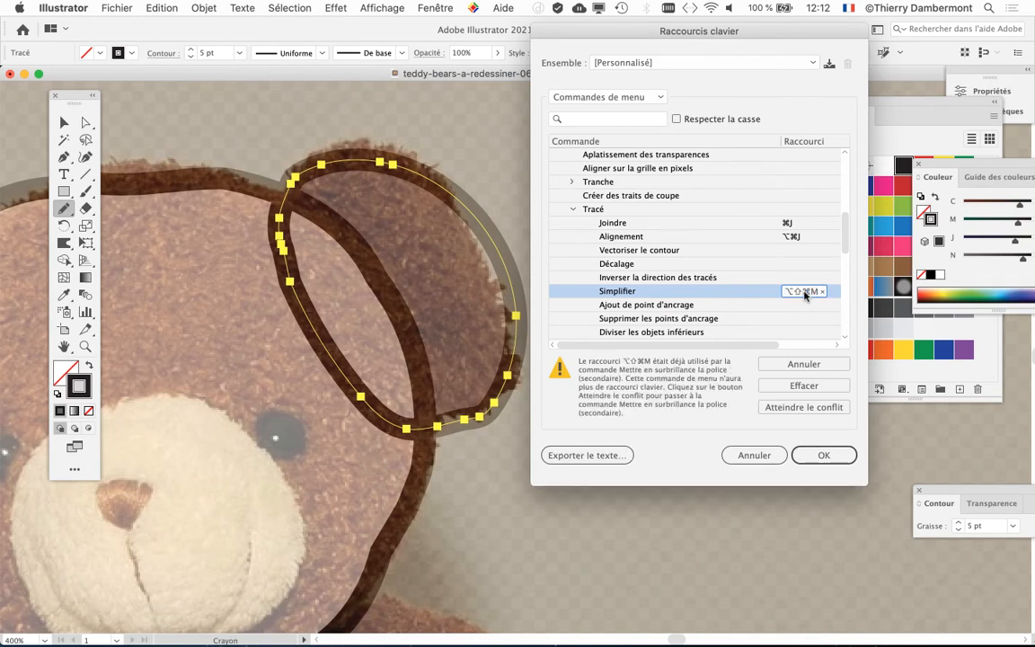
Assign ⌘Ù as the shortcut for Simplifier and accept the shortcut changes
click(804, 296)
key(super+ugrave)
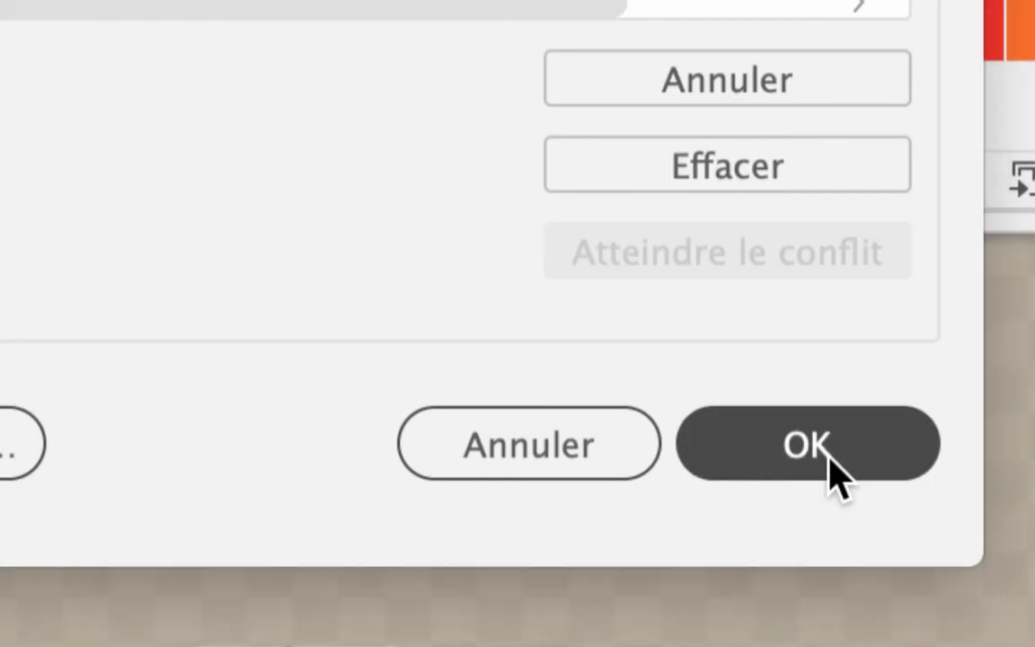
click(807, 445)
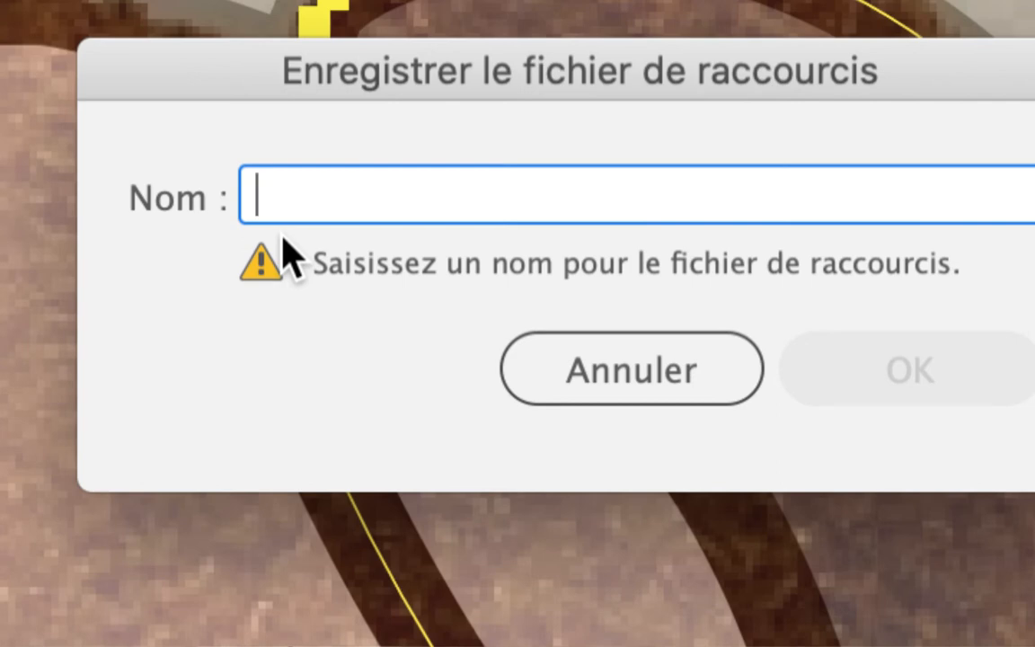
Save the shortcuts file under the owner's first name followed by "21 sept 2021"
text(Thierry)
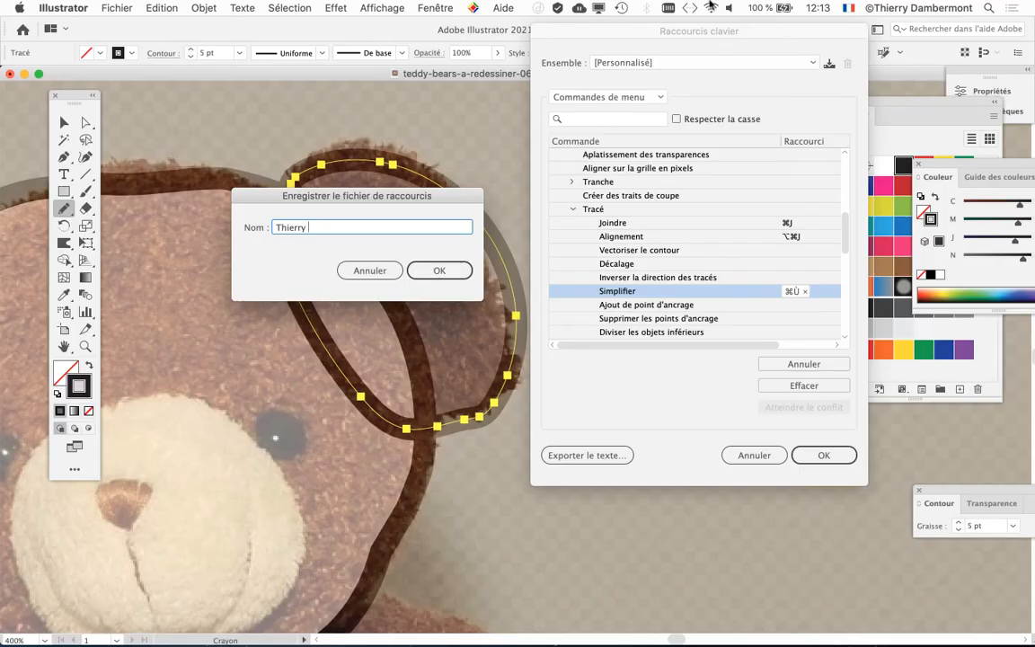
click(819, 7)
click(822, 7)
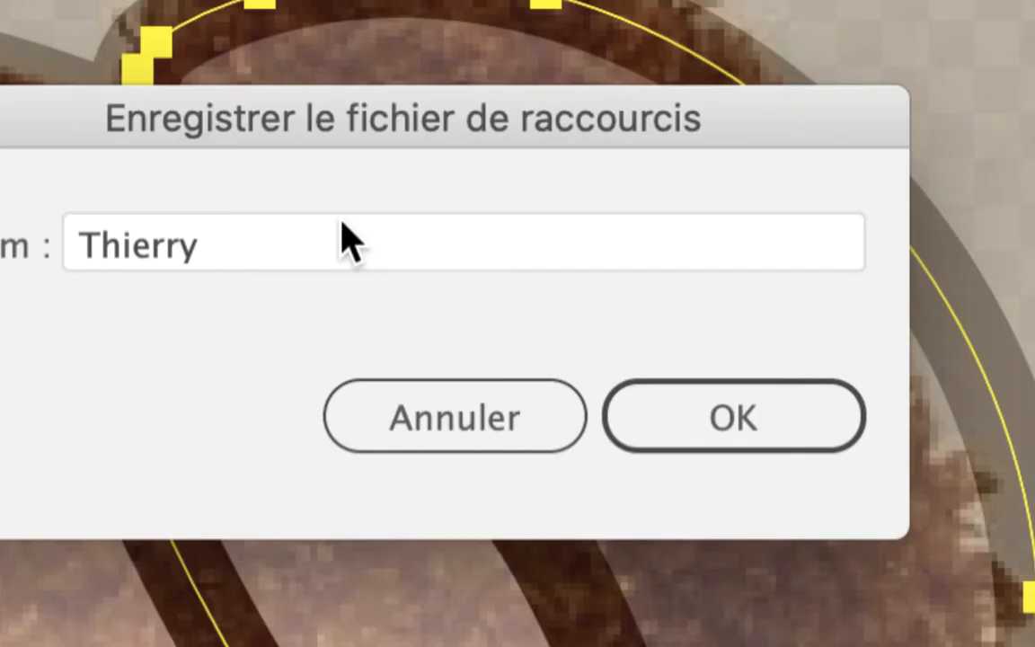
click(349, 241)
text(21sep)
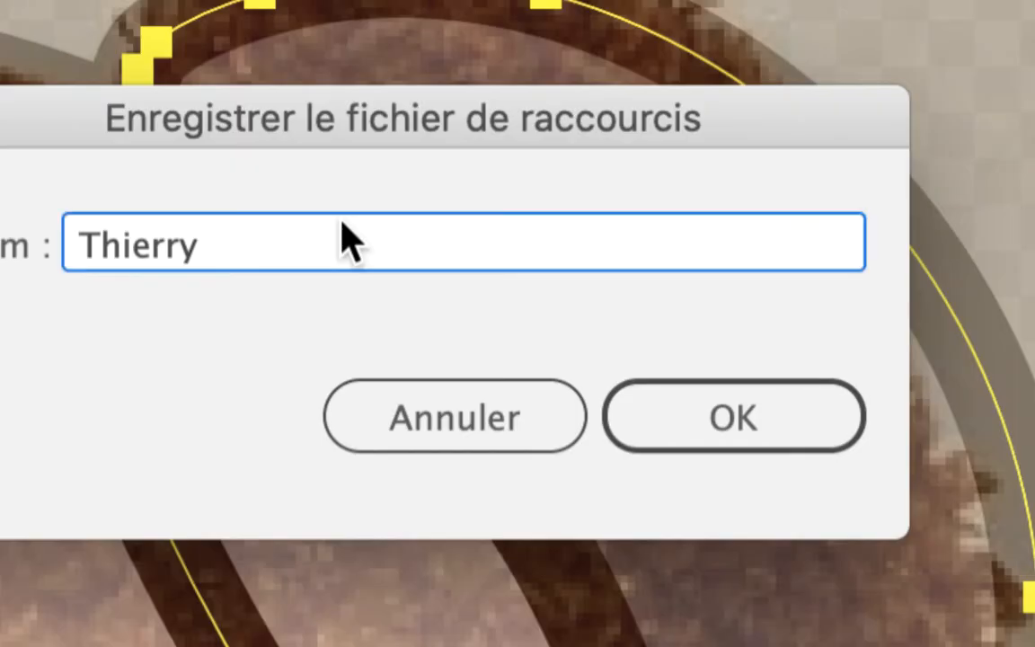
text(ty)
key(BackSpace)
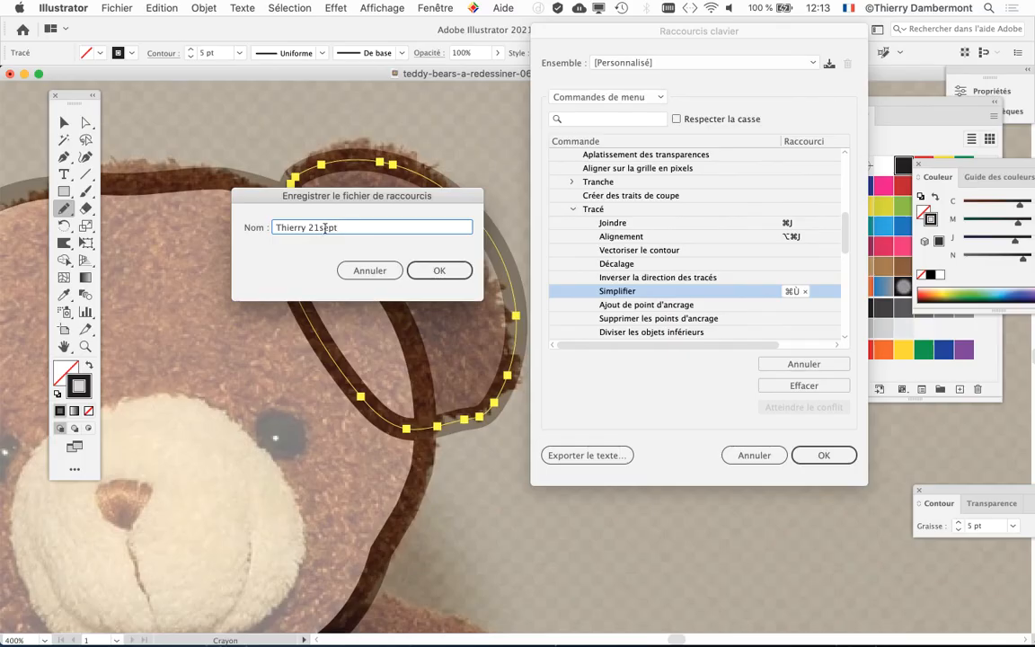
click(317, 228)
click(344, 227)
text(2021)
key(Return)
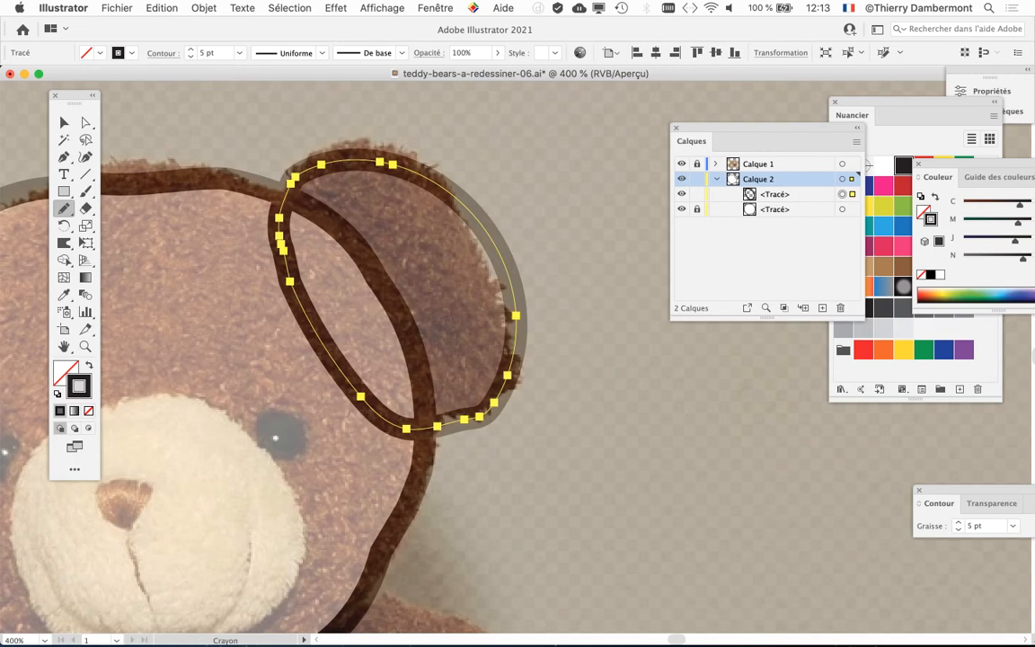
Reopen the keyboard shortcuts settings (Raccourcis clavier) and list the Commandes de menu
key(super)
key(super+shift)
click(154, 8)
click(210, 399)
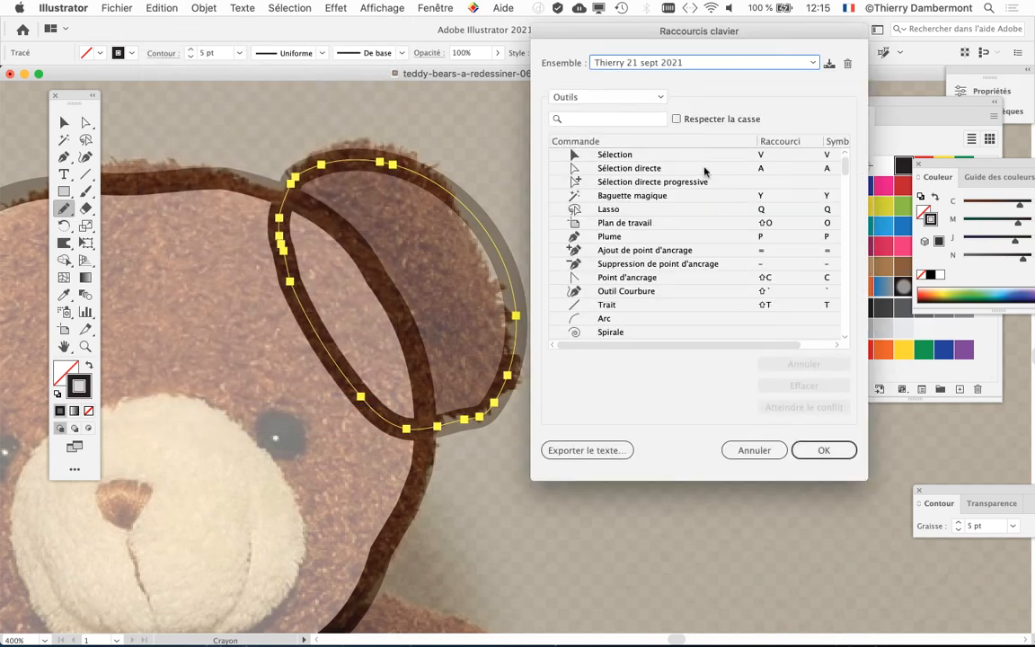
click(576, 97)
click(586, 113)
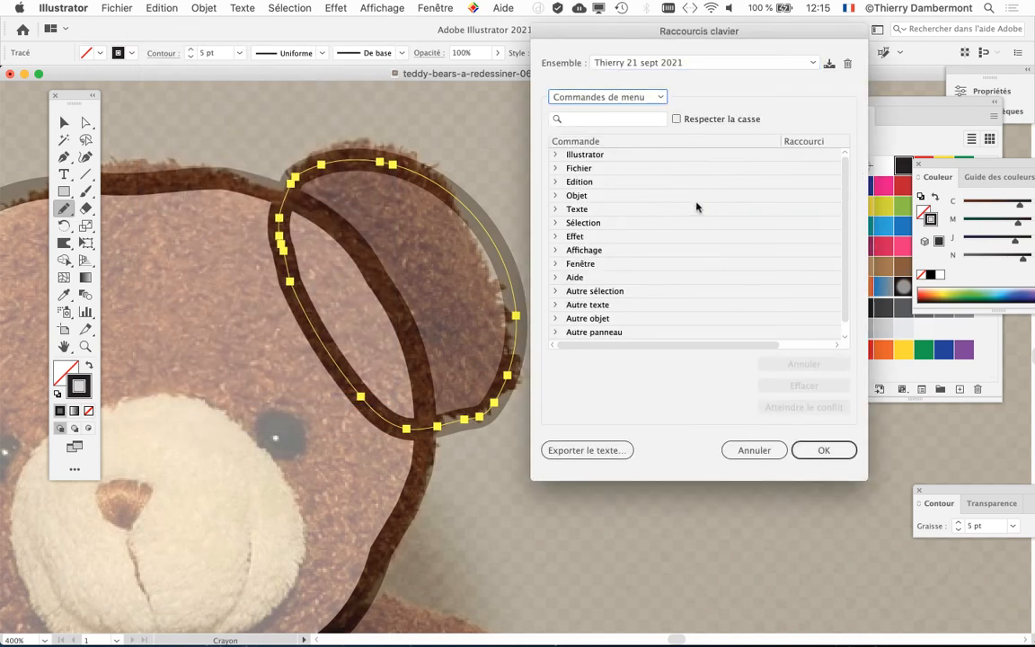
Expand Objet and its Tracé group in the menu command list and select the Simplifier command
click(554, 197)
scroll(634, 239, down, 1)
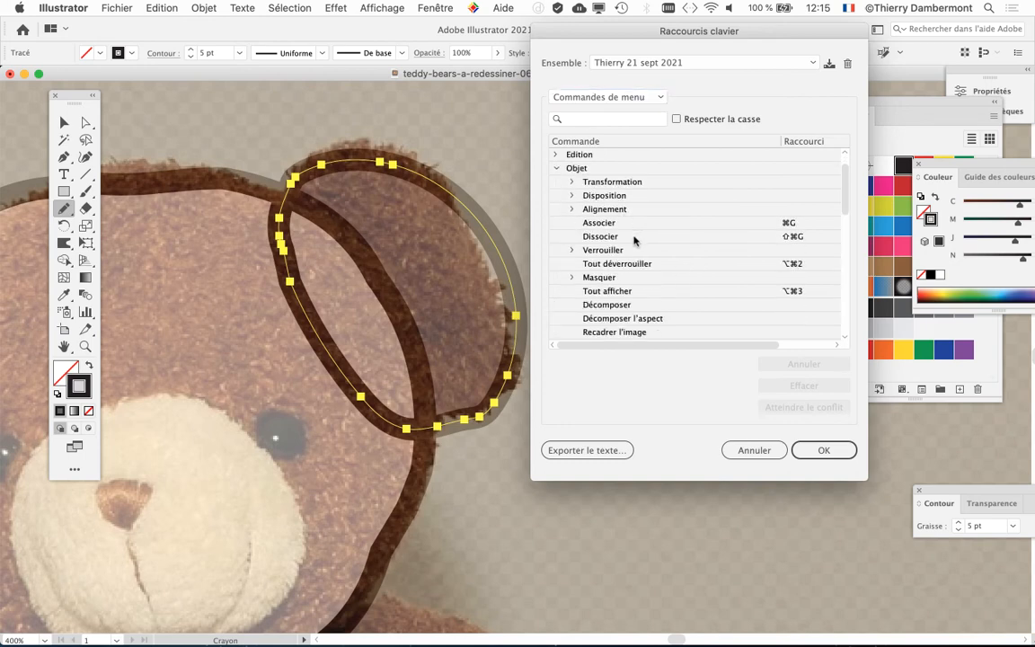
scroll(634, 238, down, 5)
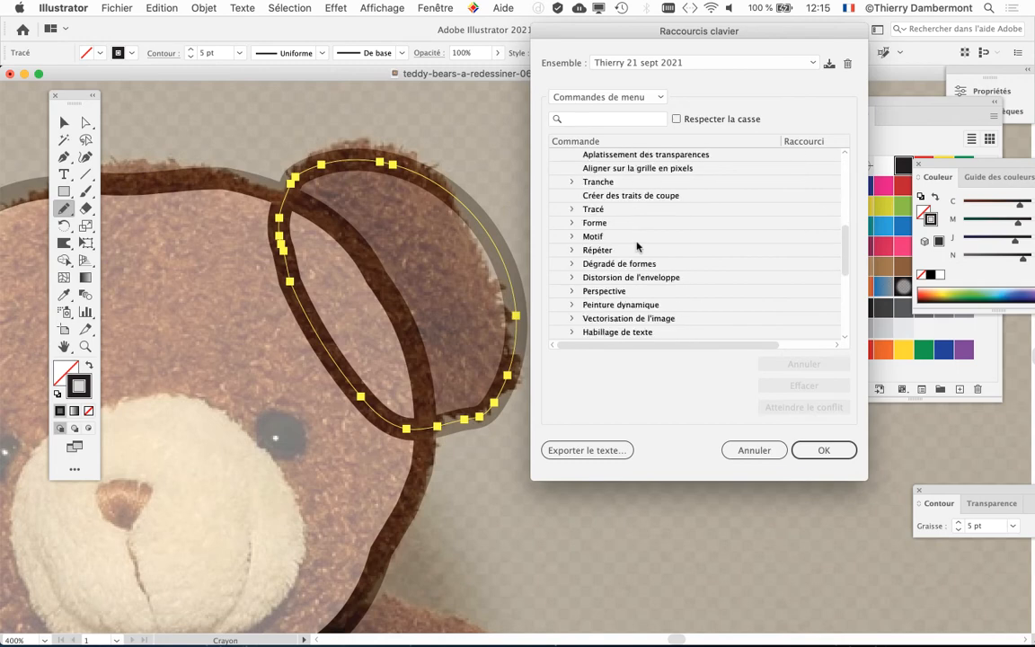
scroll(638, 246, down, 3)
scroll(638, 247, up, 3)
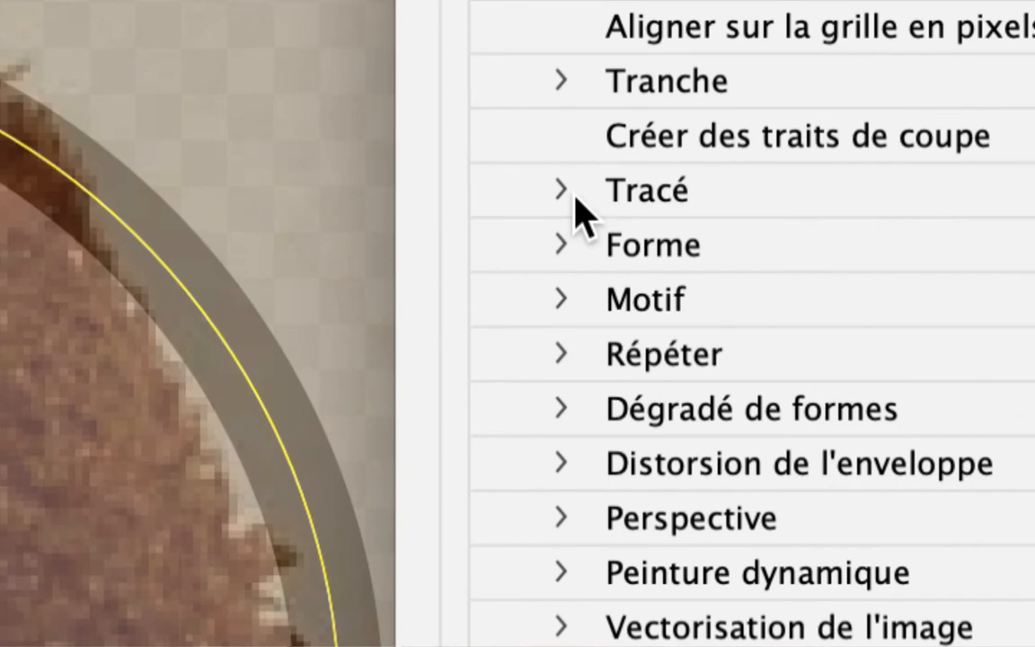
click(574, 199)
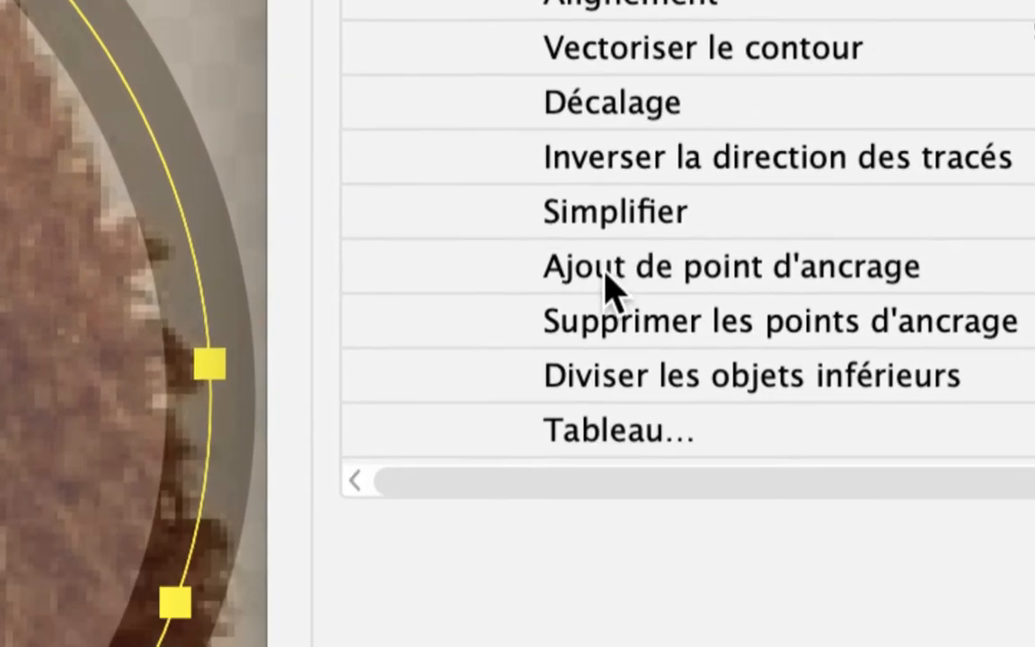
click(741, 519)
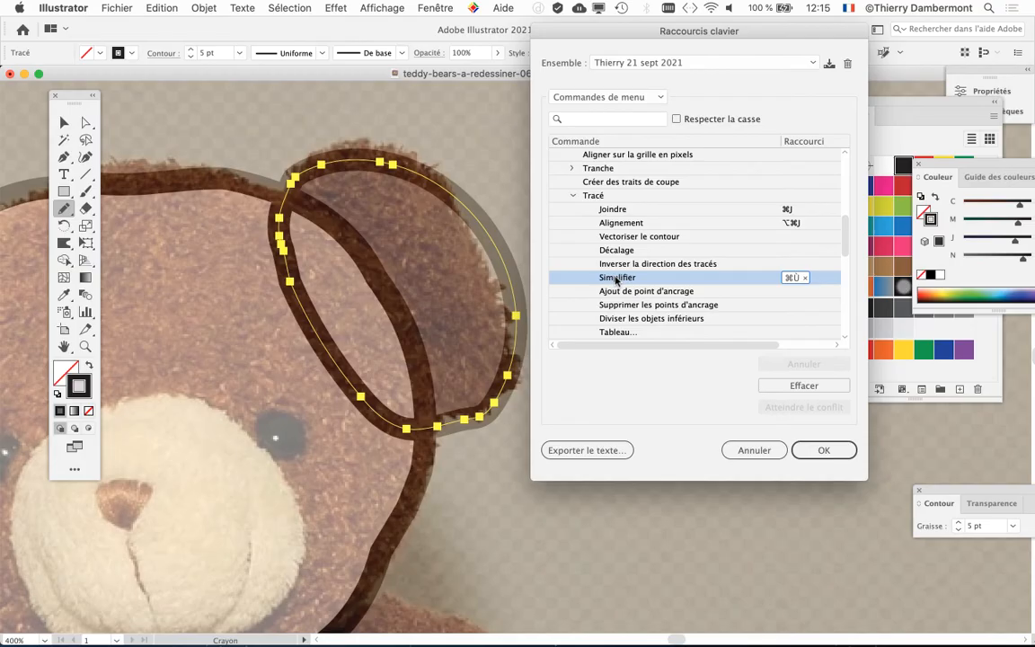
Try ⌥⌘L and ⌥⌘R as the shortcut for Simplifier
click(794, 279)
key(super+ugrave)
key(alt+super+l)
click(793, 280)
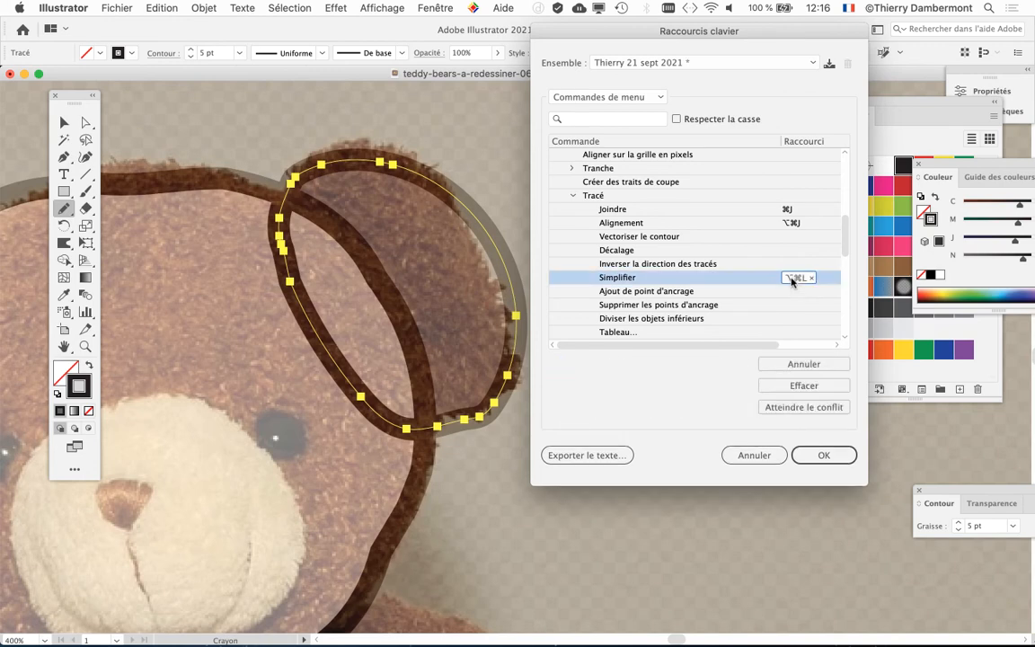
click(790, 278)
key(alt+super+r)
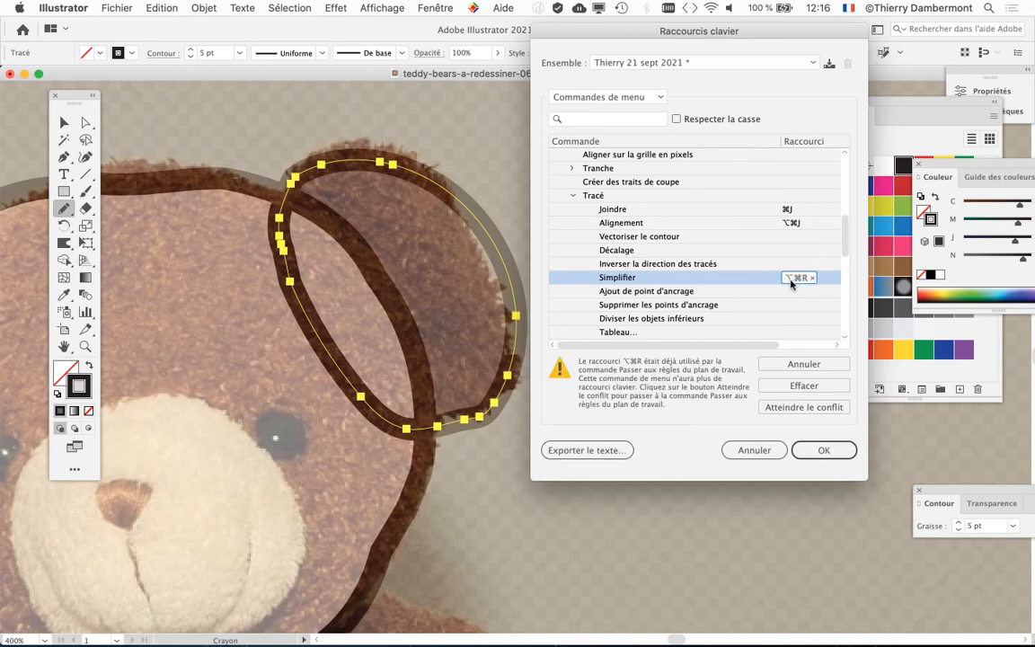
Assign ⌥⌘À as the shortcut for Simplifier and overwrite the existing shortcut set with the change
click(791, 280)
key(alt+super+a)
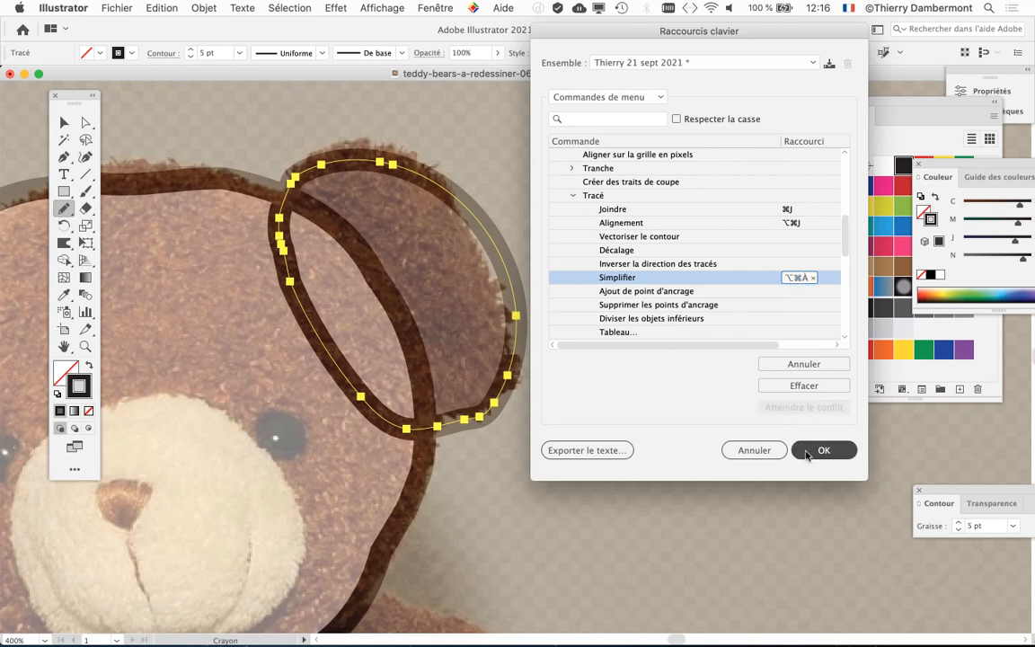
click(810, 452)
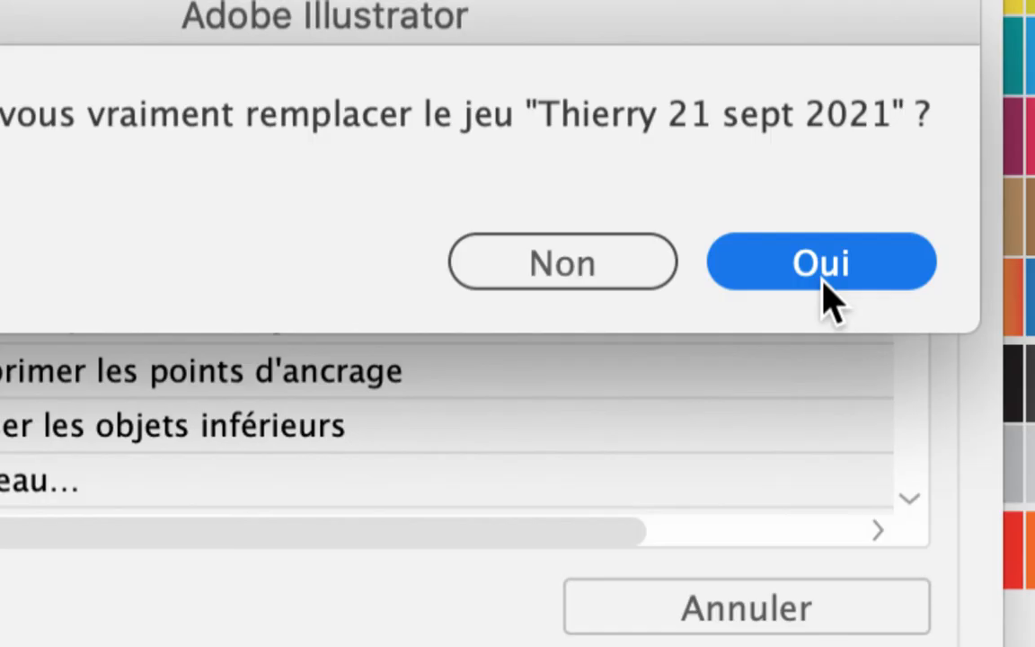
click(824, 283)
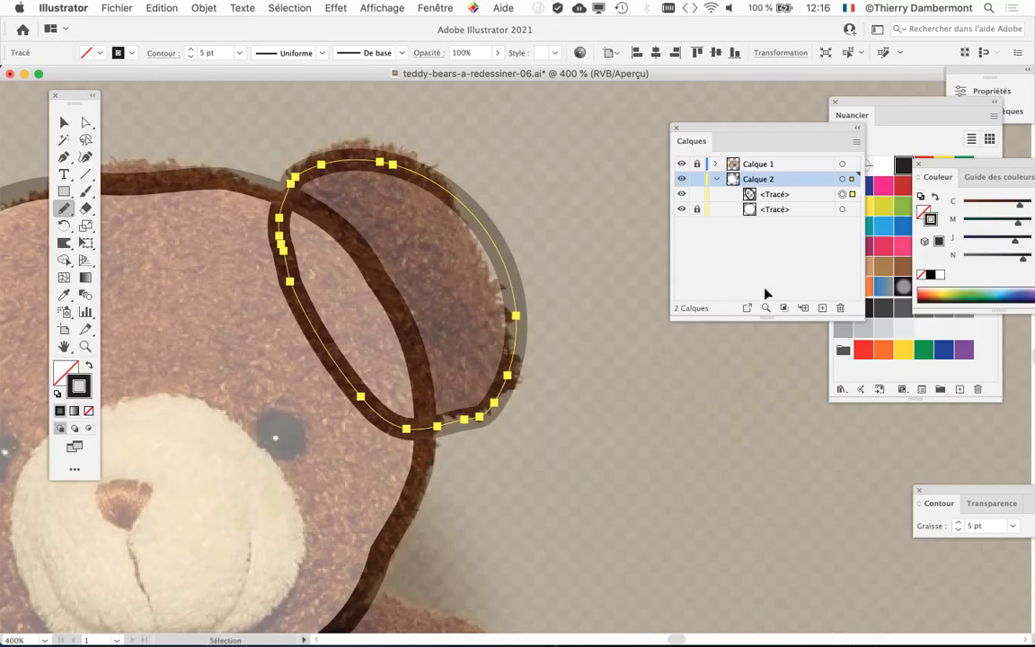
Simplify the selected ear outline with the Simplifier shortcut and switch to the Selection tool
key(super+l)
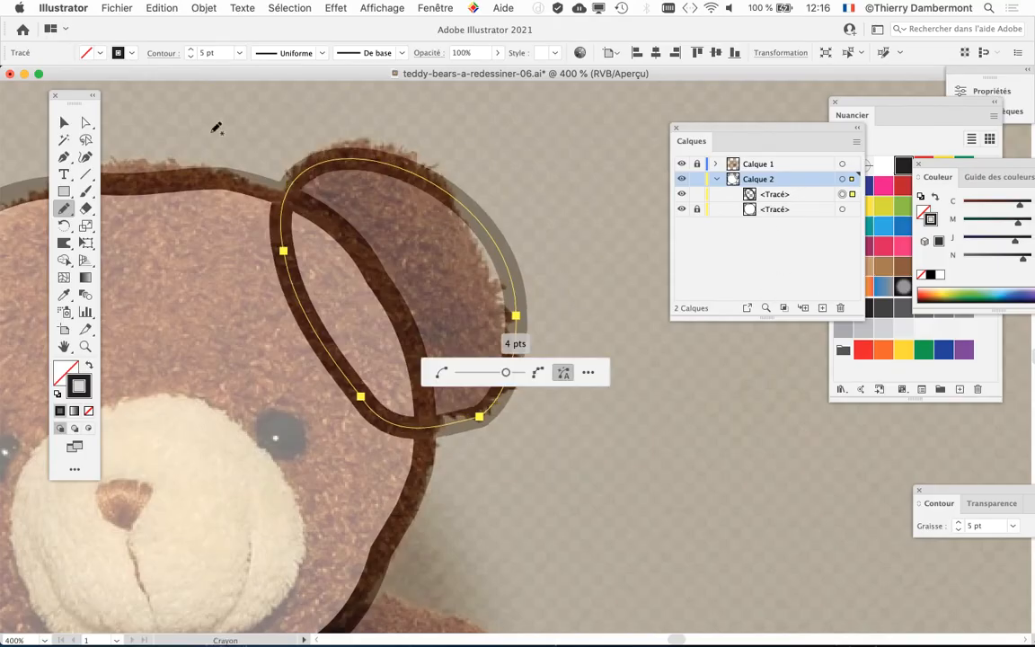
click(64, 122)
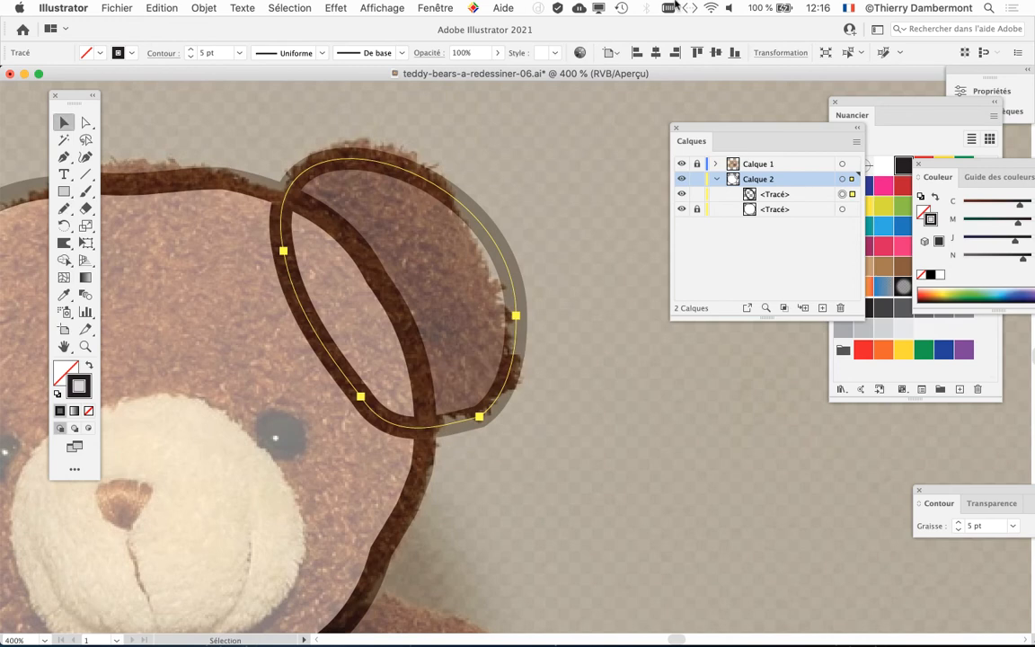
Show the macOS keyboard viewer, point out the Control, Option, Command and à keys, and close the viewer
click(849, 8)
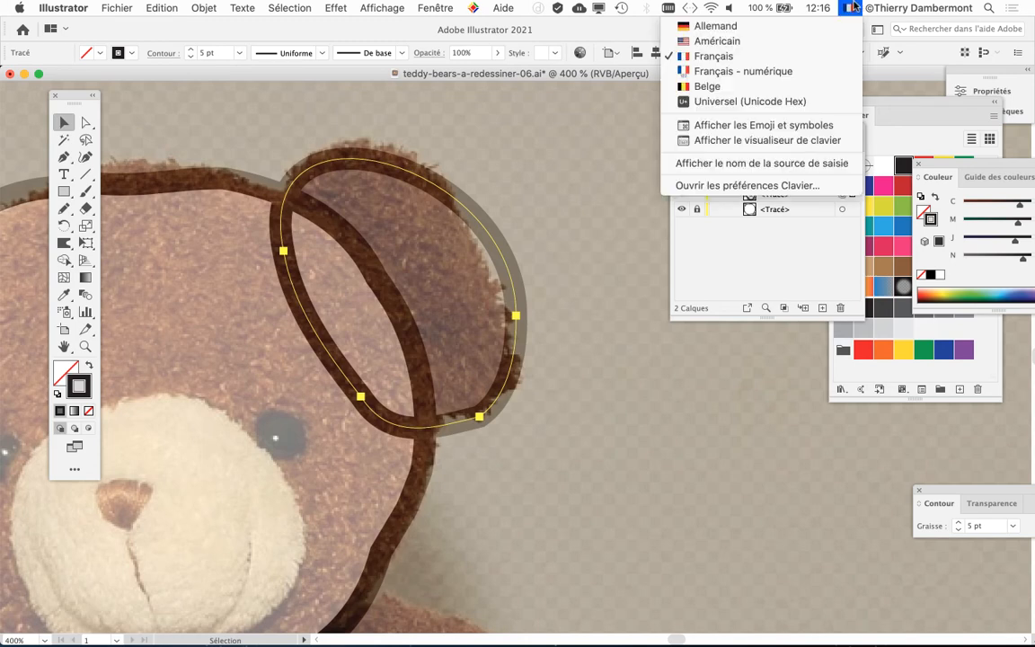
click(790, 141)
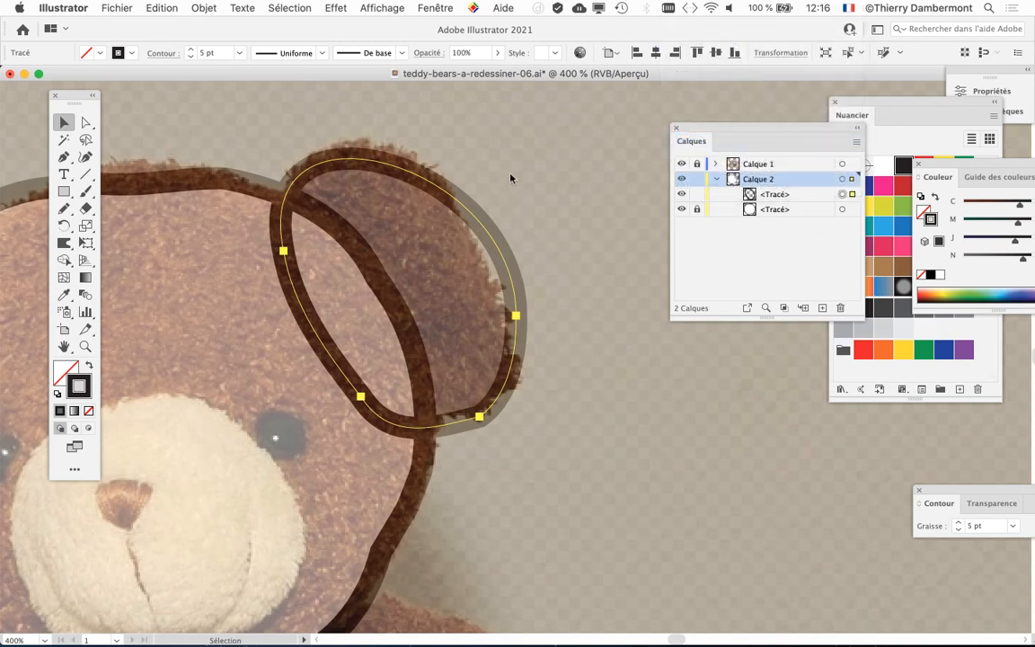
drag(497, 106, 413, 168)
click(228, 356)
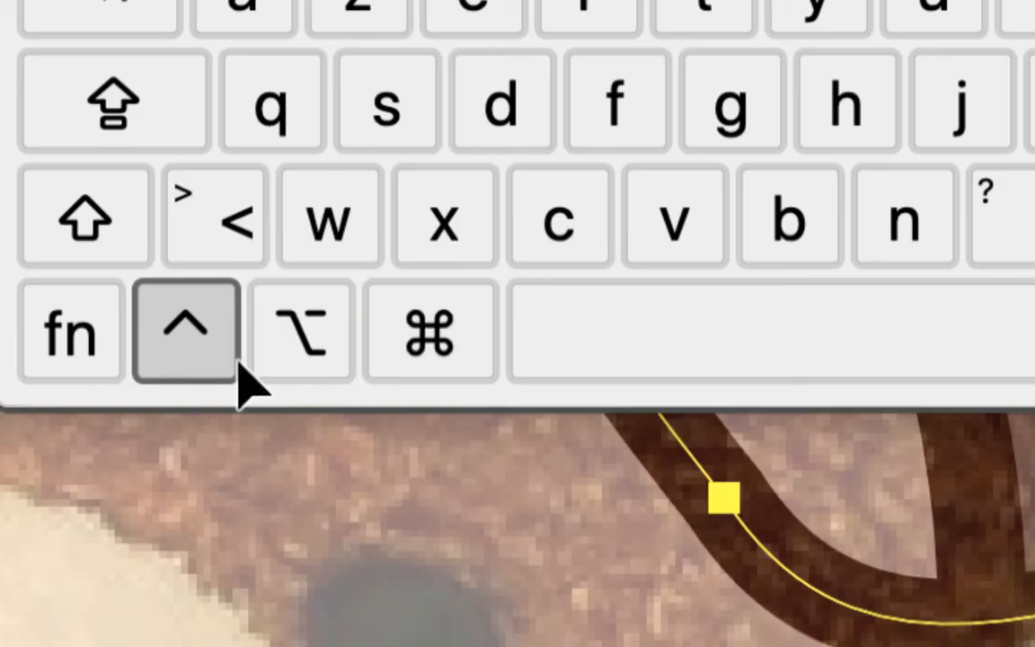
click(289, 372)
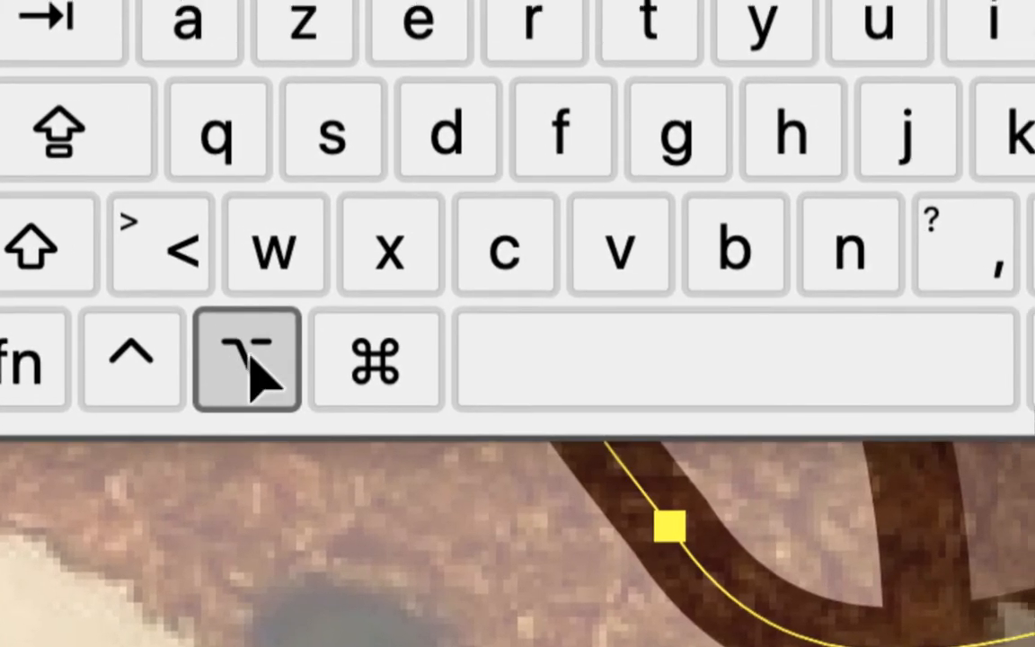
click(407, 362)
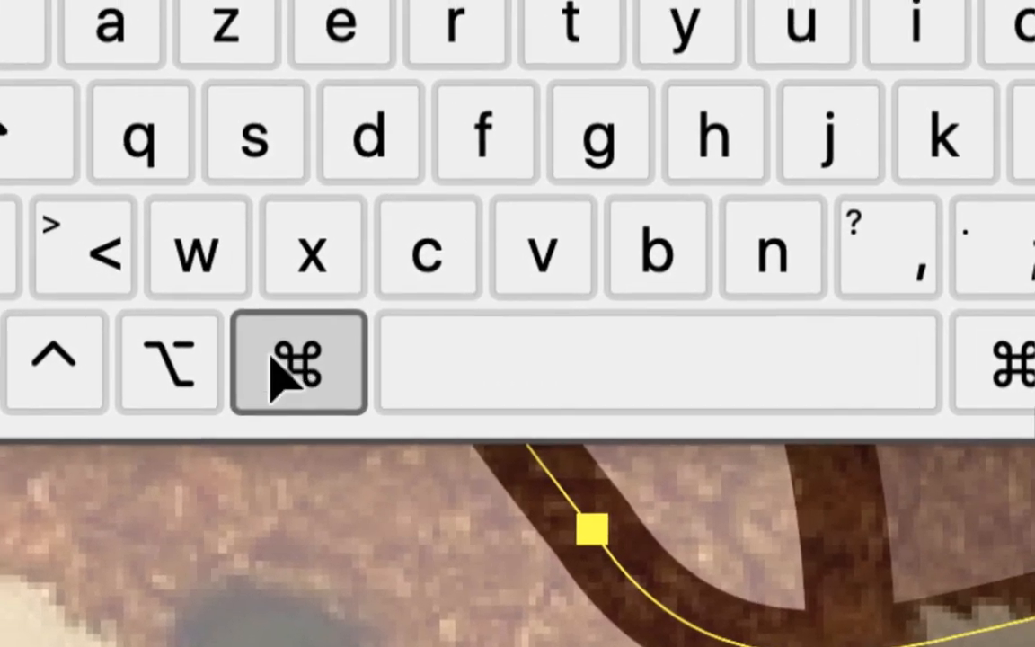
click(175, 352)
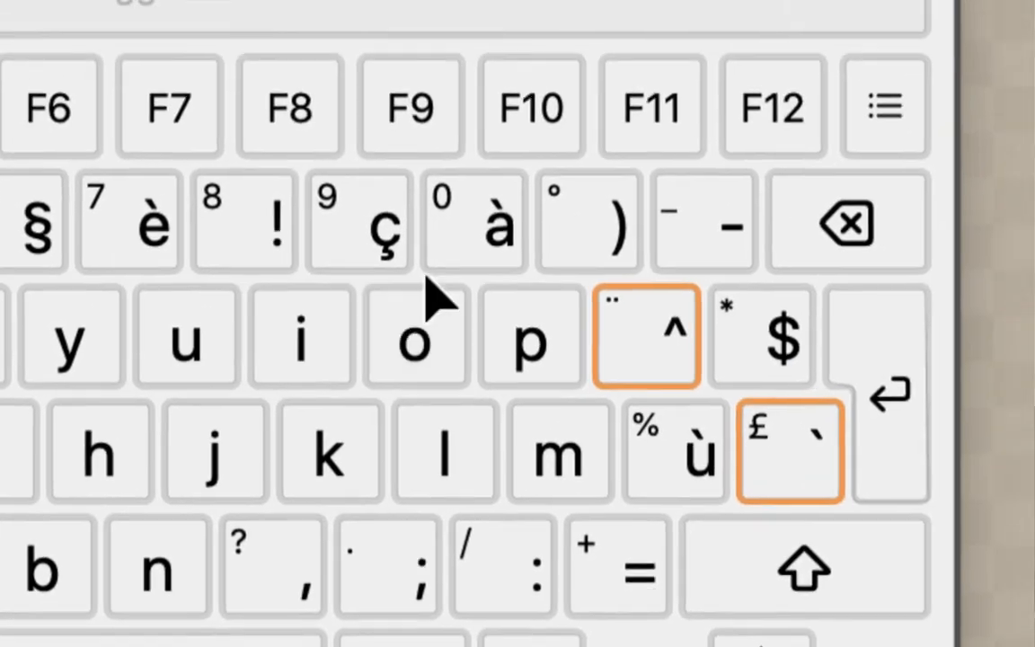
click(456, 277)
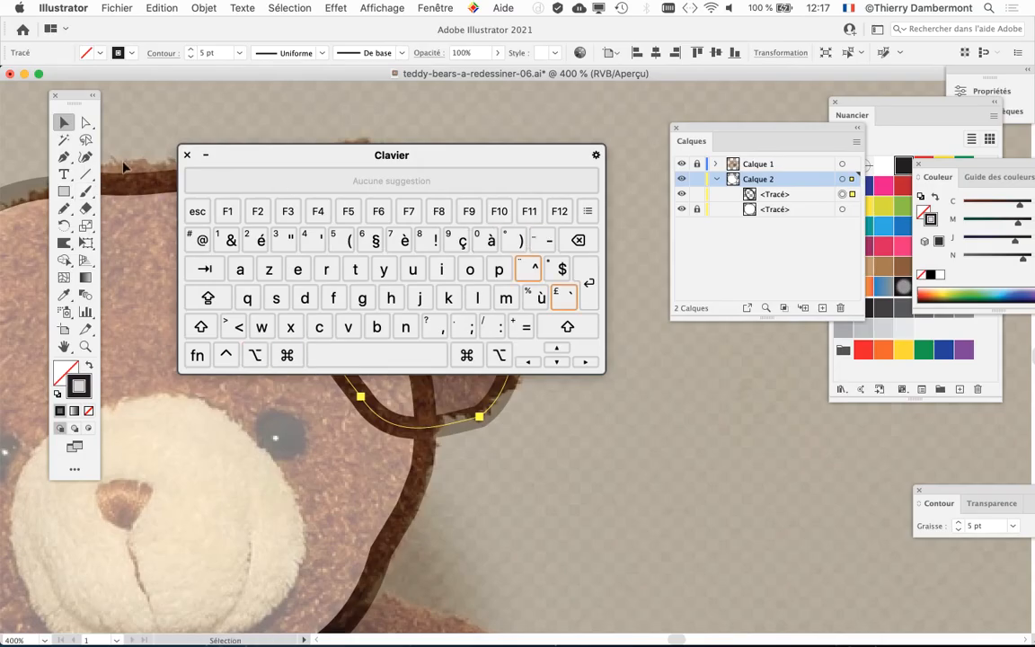
click(188, 155)
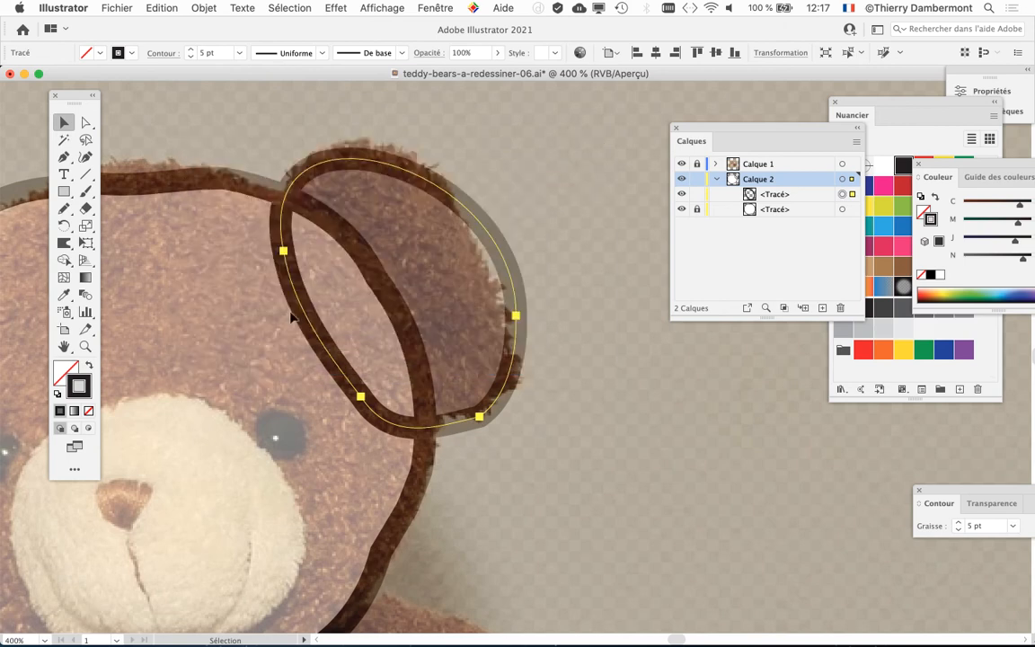
Reselect the ear outline, simplify it once more with the ⌥⌘À shortcut, and deselect it
click(565, 230)
click(502, 255)
key(super+alt+agrave)
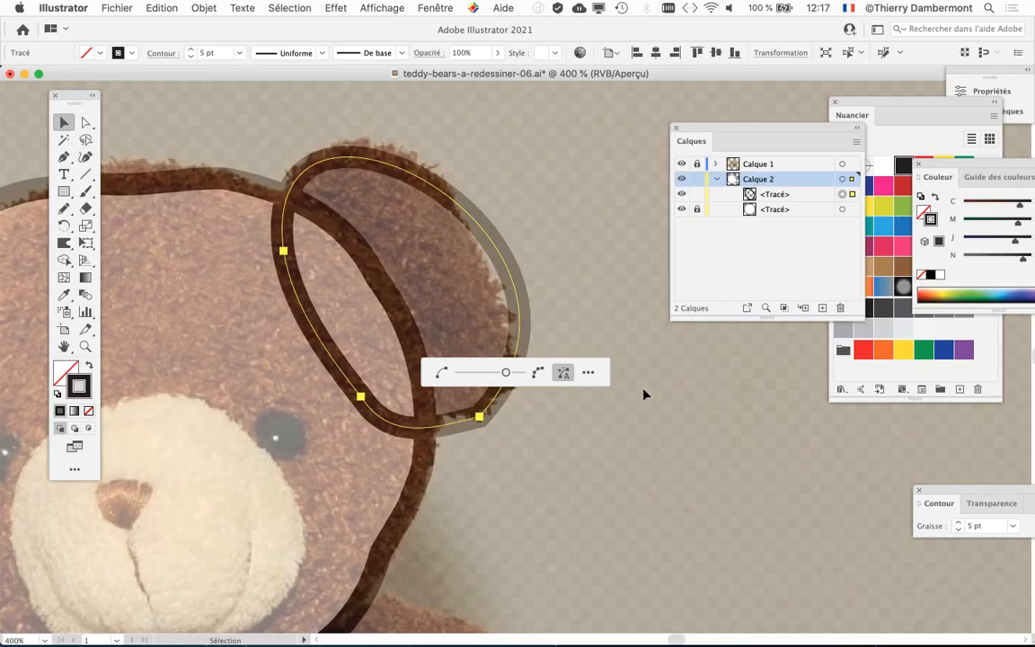
click(630, 229)
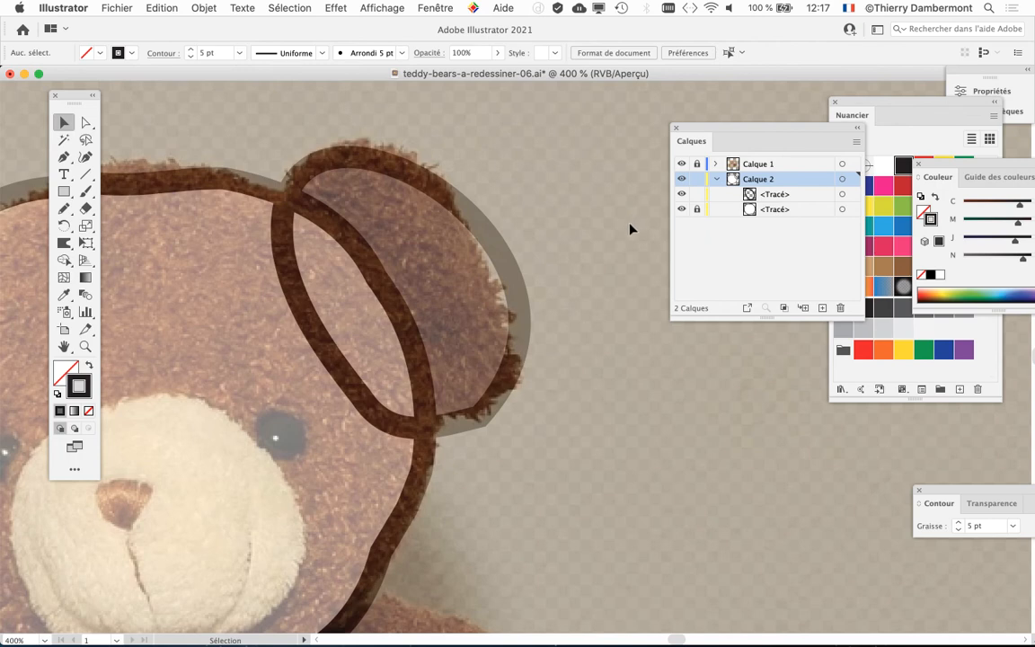
Select the ear outline and turn on the selection bounding box display (Afficher le cadre de sélection)
click(502, 268)
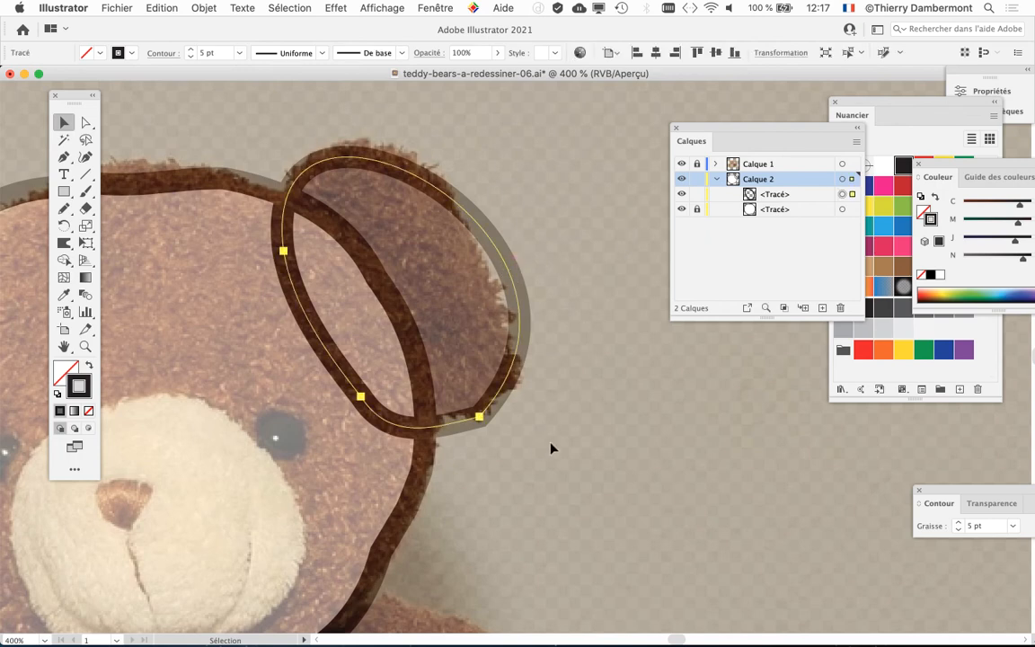
click(369, 6)
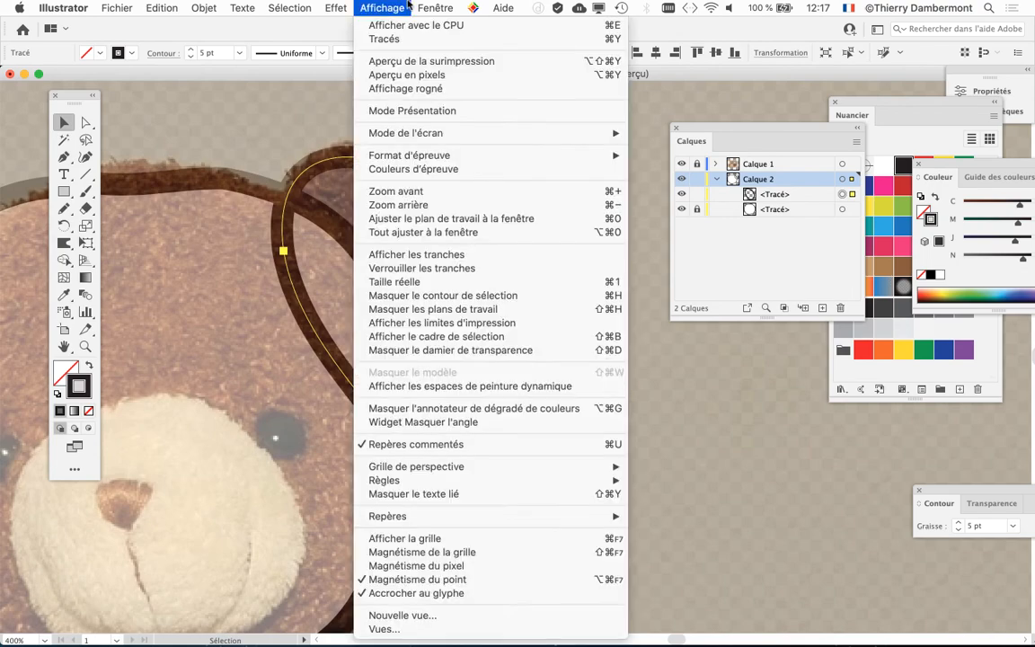
mouse_move(421, 6)
mouse_move(378, 7)
click(443, 339)
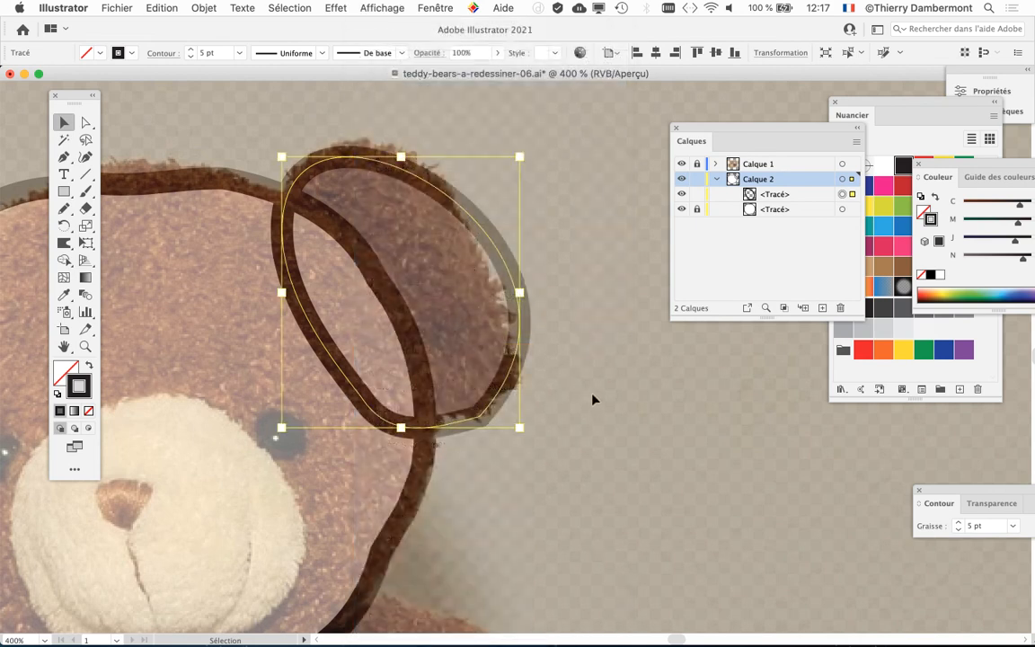
Examine the ear outline's bounding box up close and hide the bounding box again (Masquer le cadre de sélection)
click(537, 203)
click(491, 239)
key(super+alt+8)
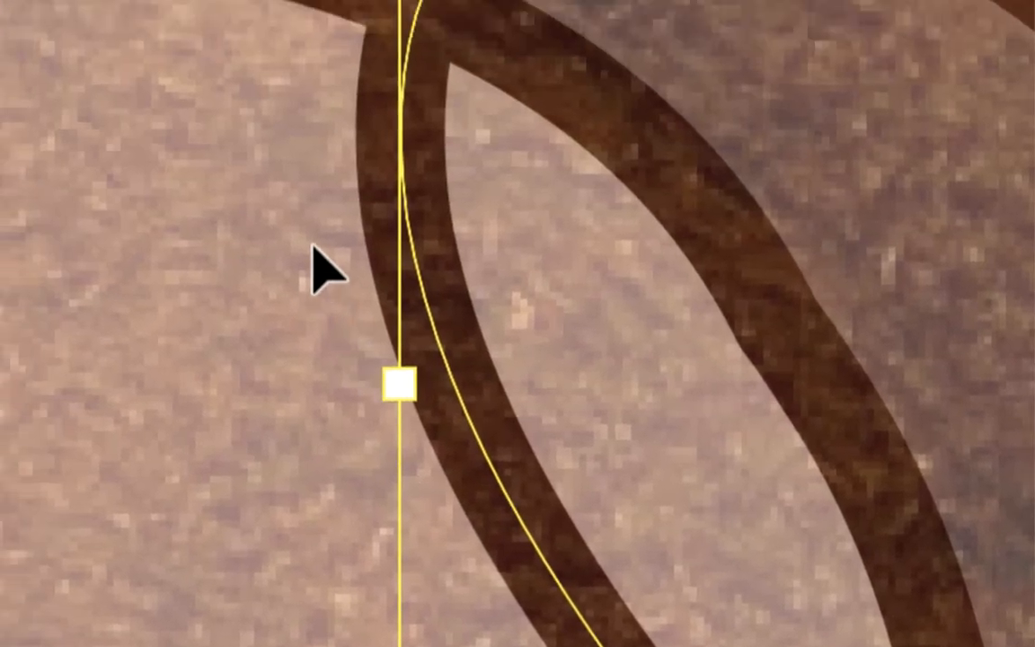
click(313, 245)
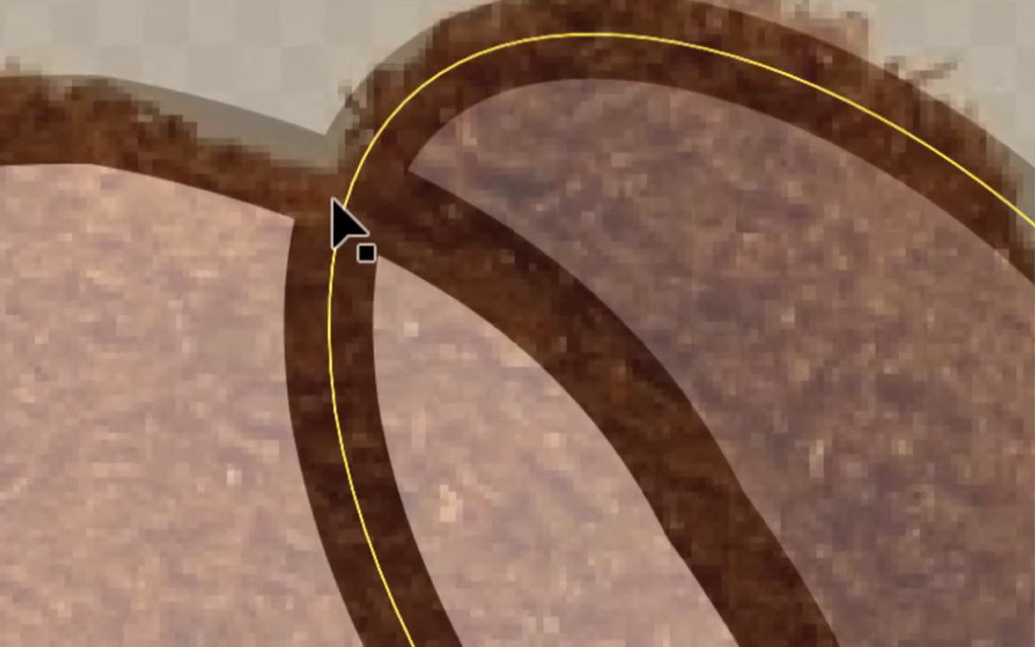
click(405, 9)
key(super+alt+8)
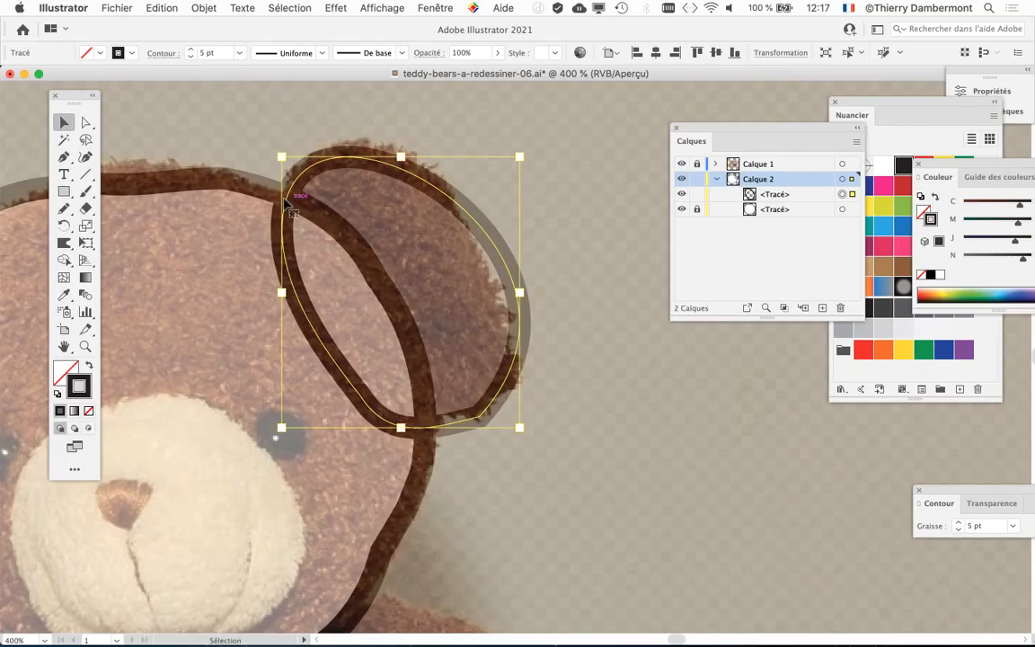
click(362, 7)
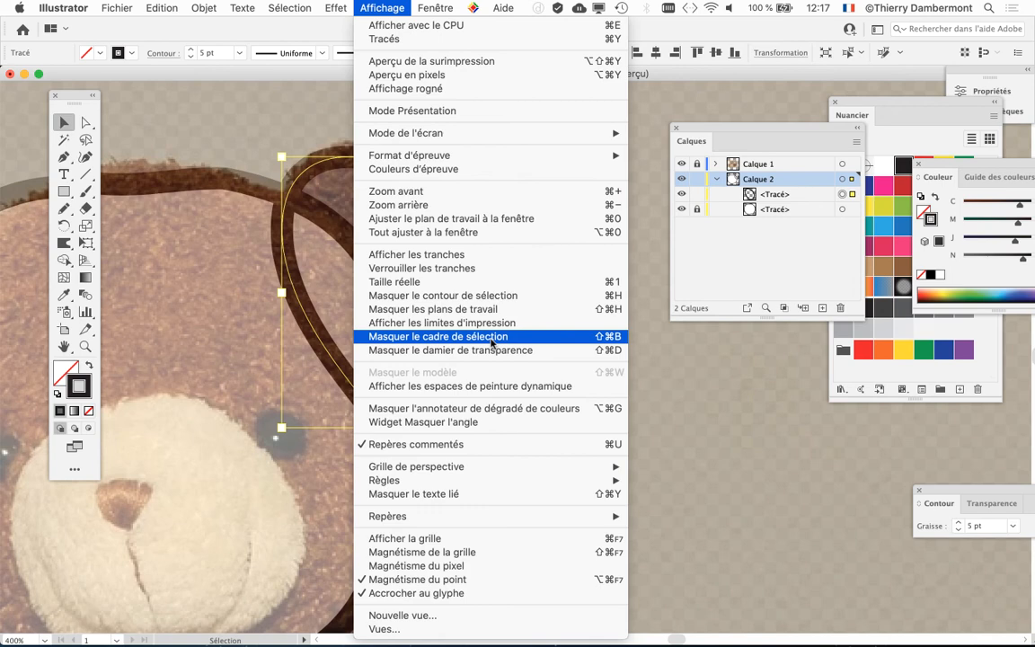
click(492, 342)
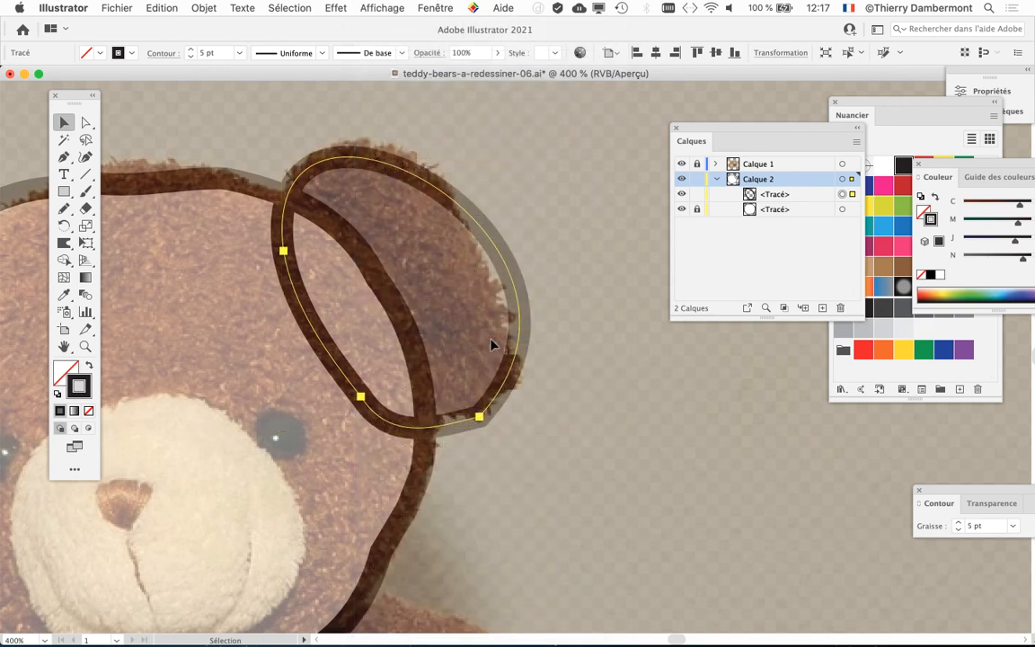
Reselect the ear outline, try the Free Transform tool on it, and return to the Selection tool
click(538, 269)
click(512, 277)
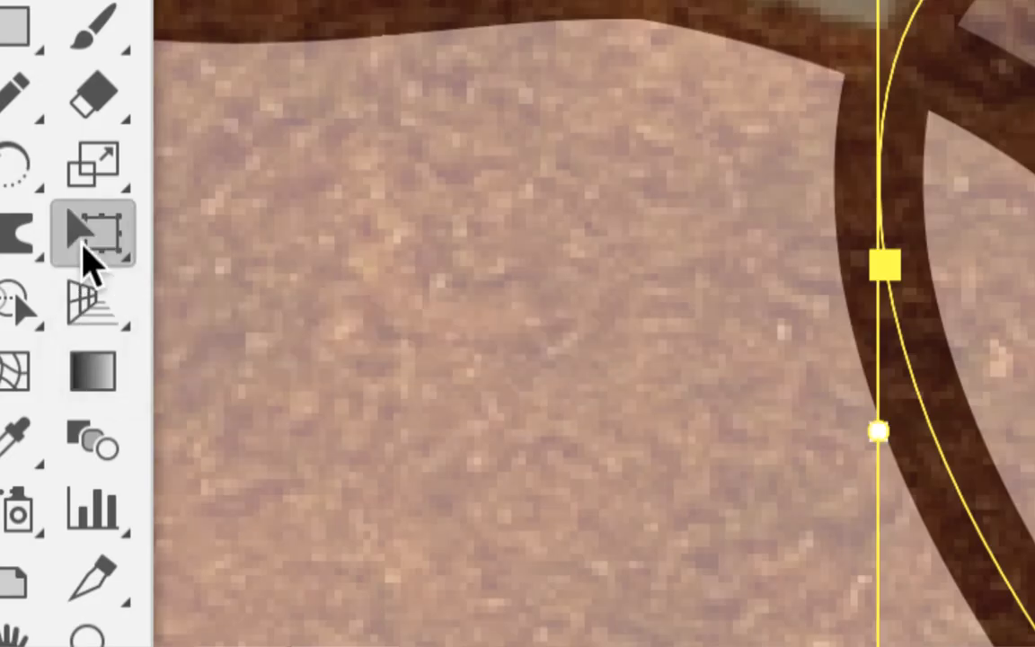
click(81, 244)
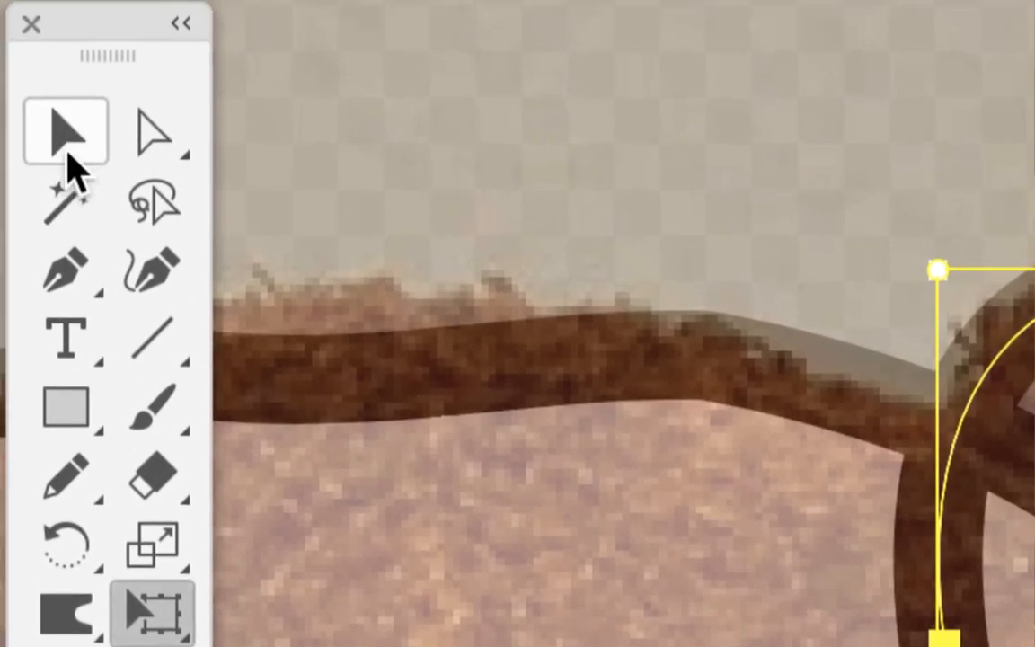
click(32, 46)
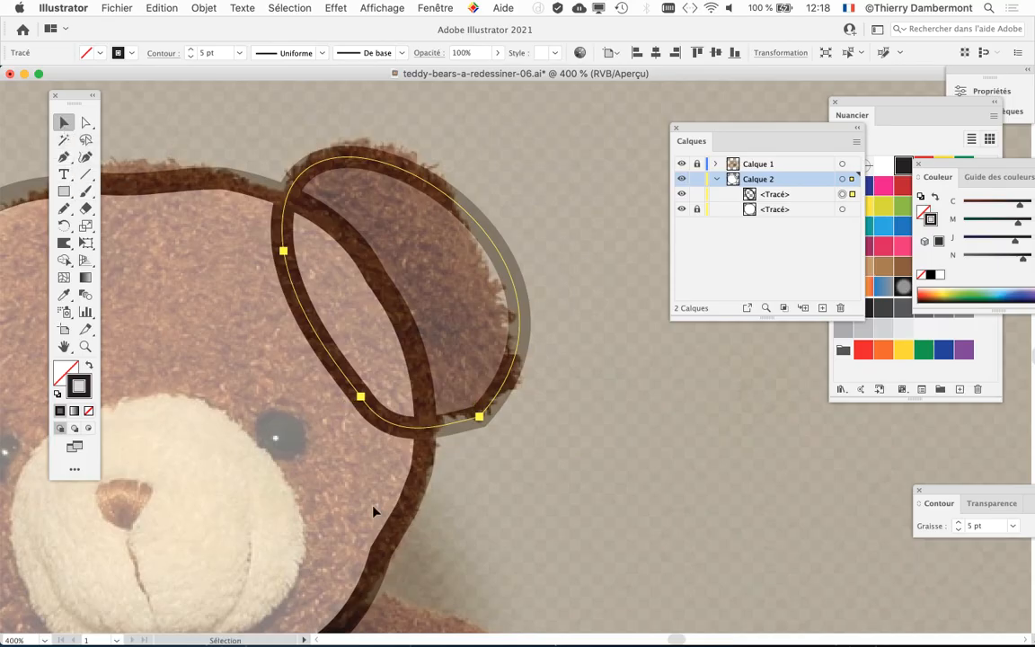
Redraw the ear's outer edge with the Pencil, simplify the path, and slightly raise the number of anchor points kept
click(64, 207)
mouse_move(377, 153)
mouse_down()
mouse_move(467, 204)
mouse_move(505, 296)
mouse_move(497, 396)
mouse_move(486, 409)
mouse_up()
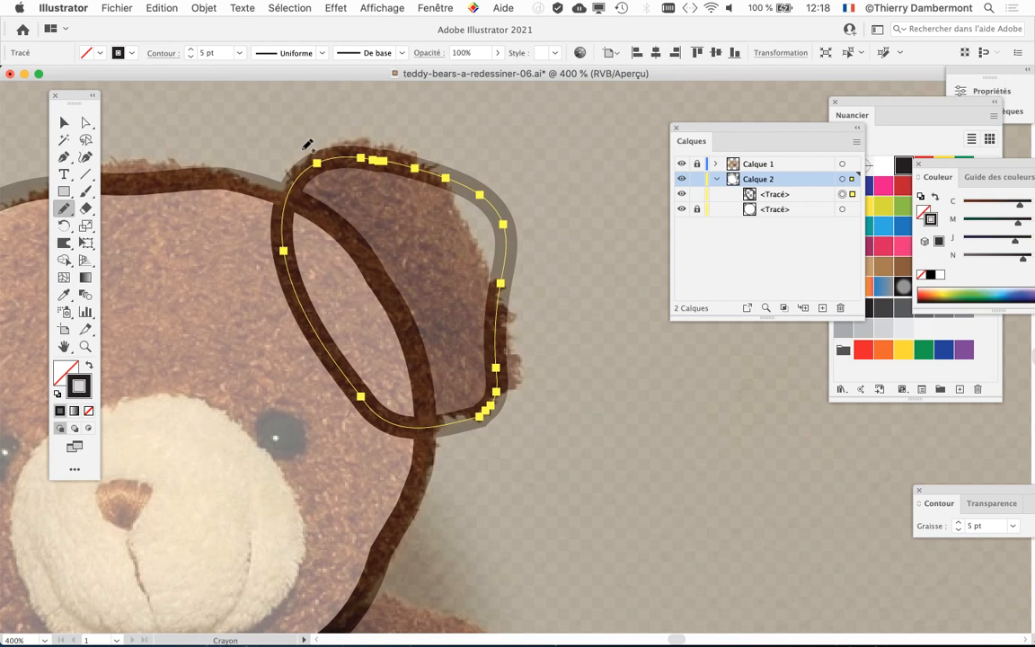
key(super+l)
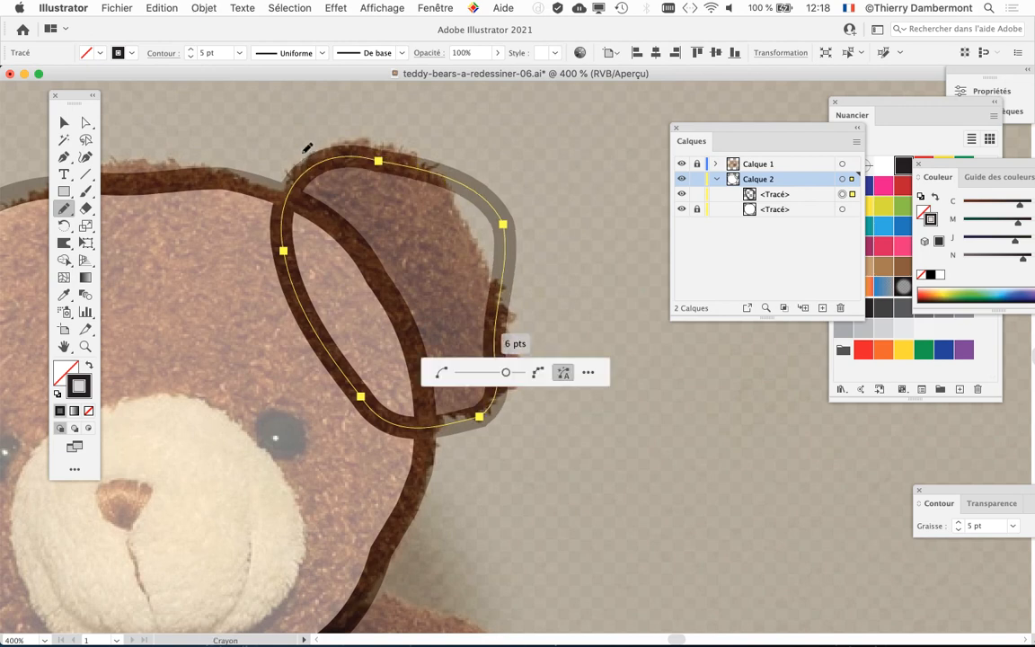
mouse_move(505, 373)
mouse_down()
mouse_move(481, 373)
mouse_move(507, 373)
mouse_up()
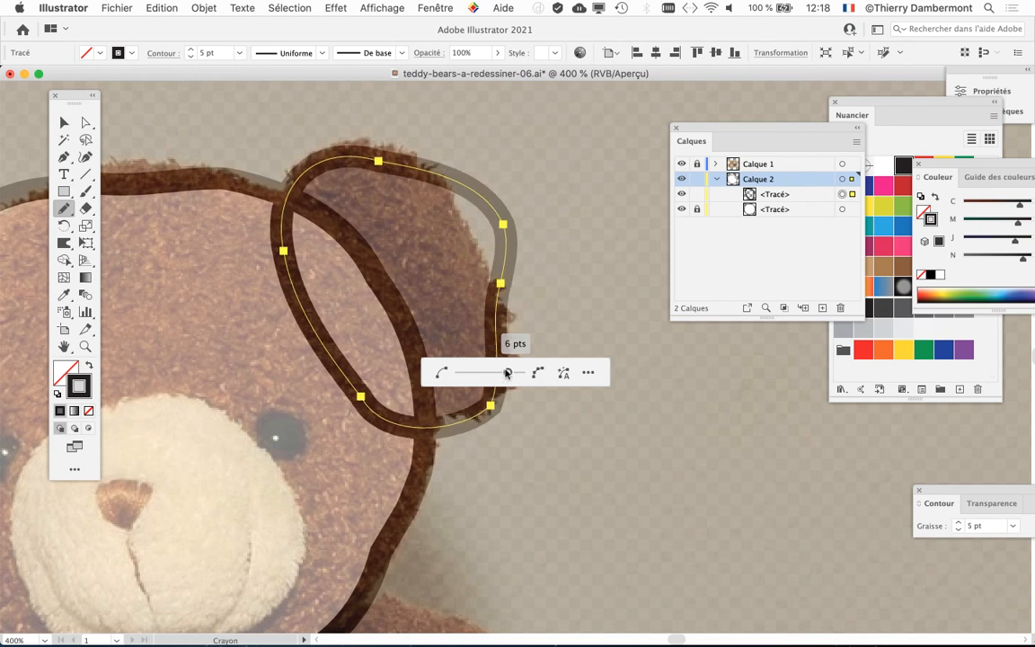